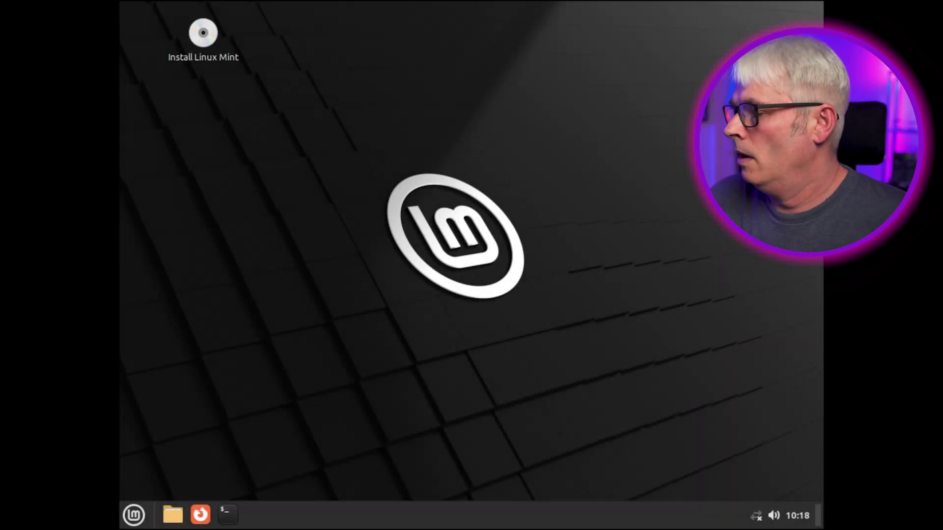
# Reset the display configuration to its defaults from Display Settings on the desktop menu
pyautogui.rightClick(400, 388)
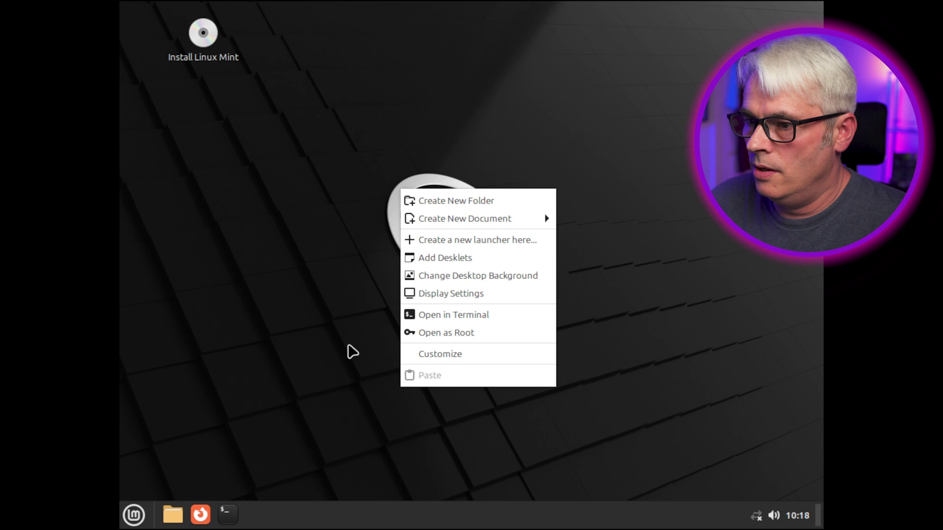
pyautogui.click(430, 296)
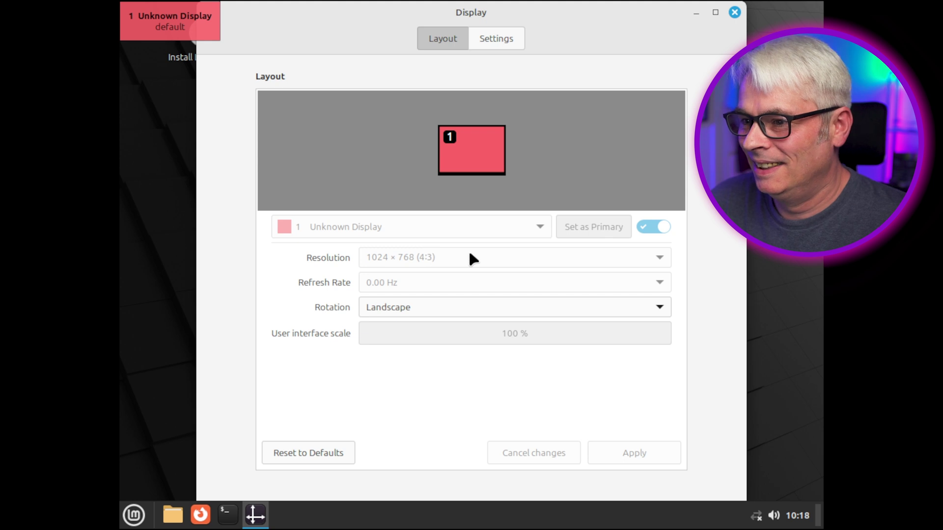
pyautogui.click(337, 452)
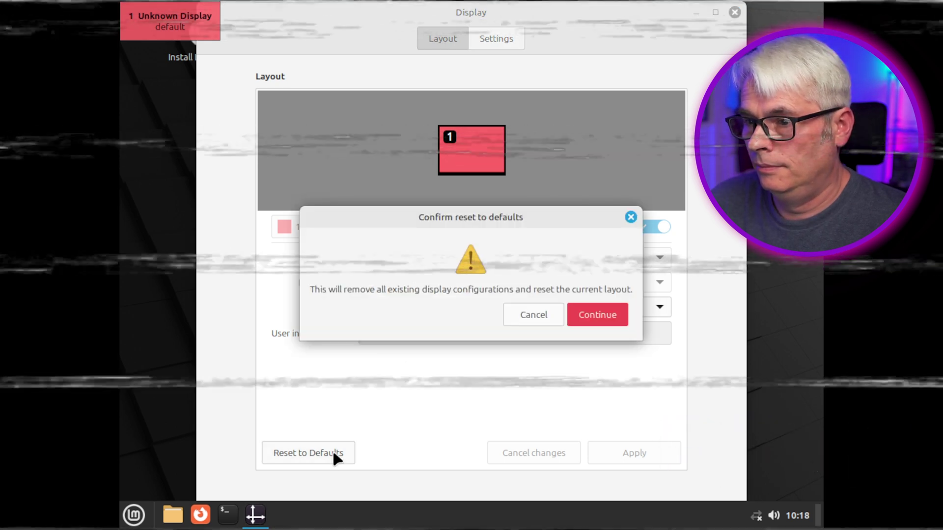
pyautogui.click(600, 318)
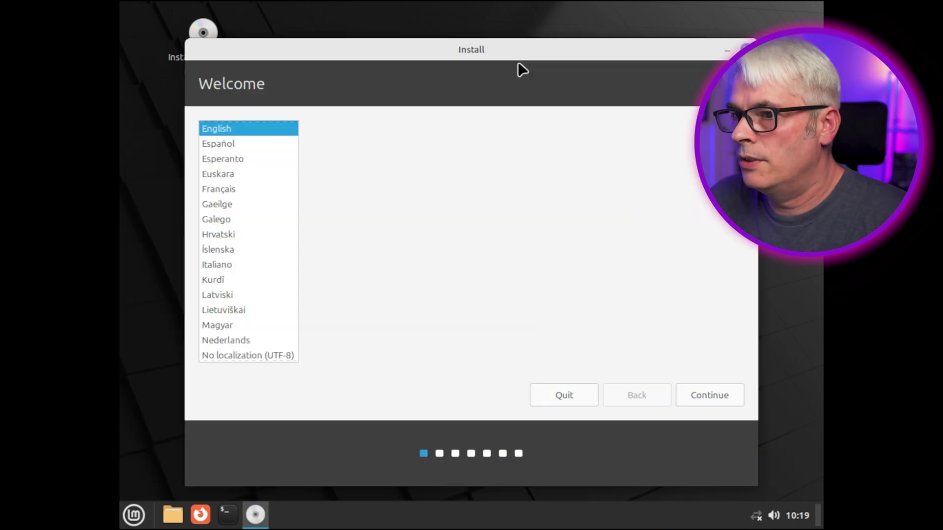
# Choose English, the English (UK) keyboard, codecs, an LVM erase-disk install and the Vancouver timezone
pyautogui.click(678, 399)
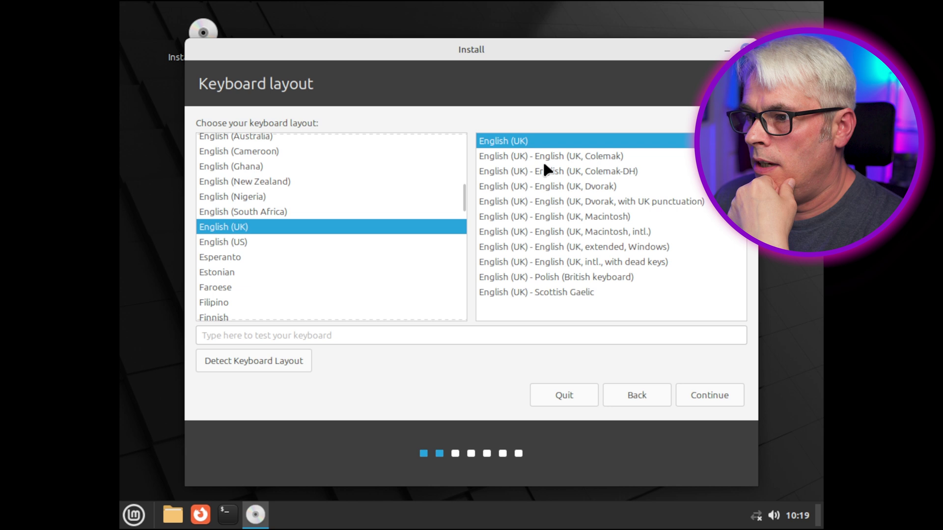
pyautogui.click(698, 395)
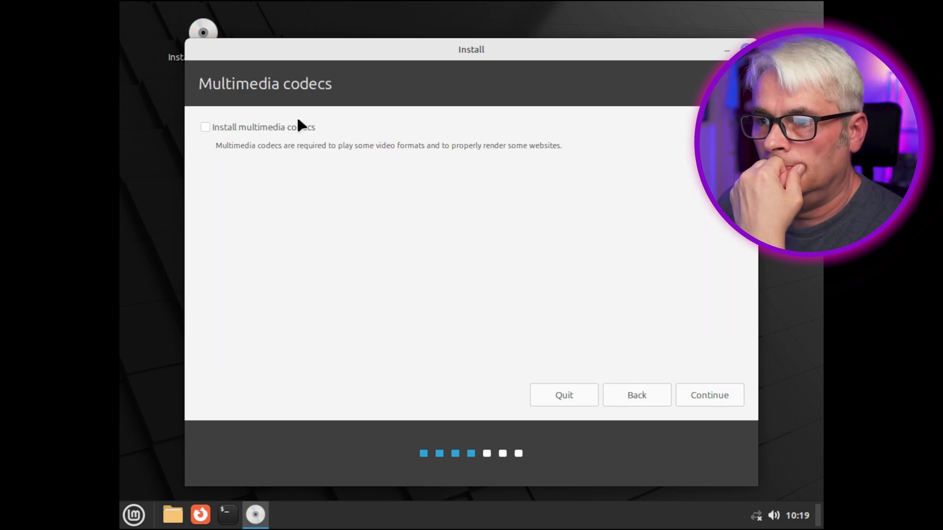
pyautogui.click(712, 396)
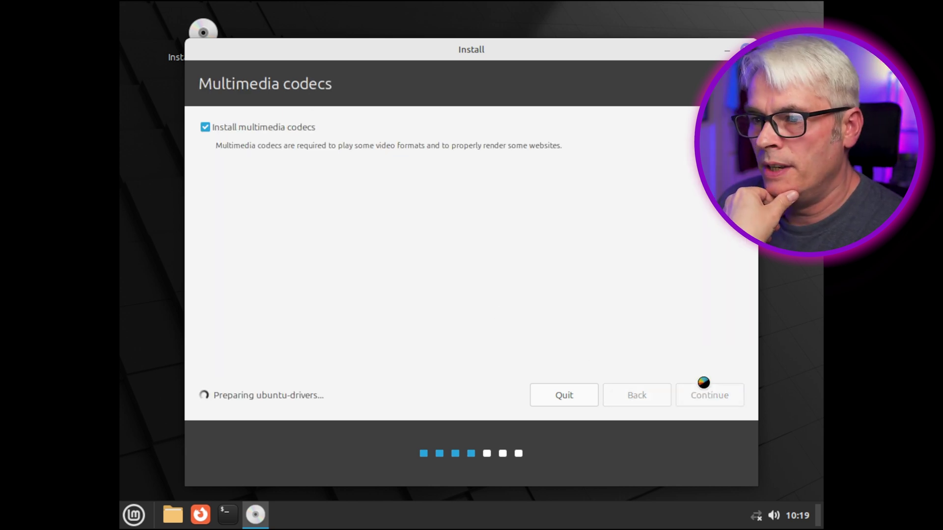
pyautogui.click(313, 177)
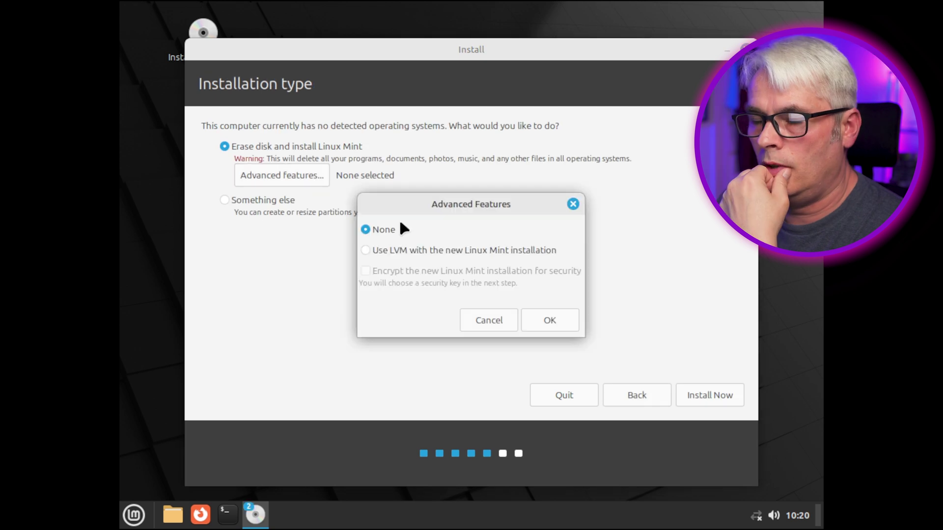
pyautogui.click(440, 250)
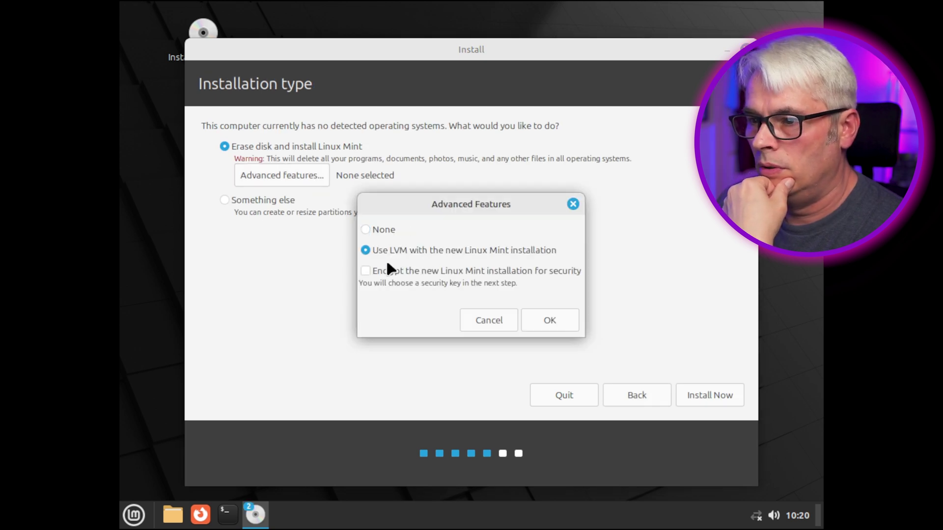
pyautogui.click(562, 320)
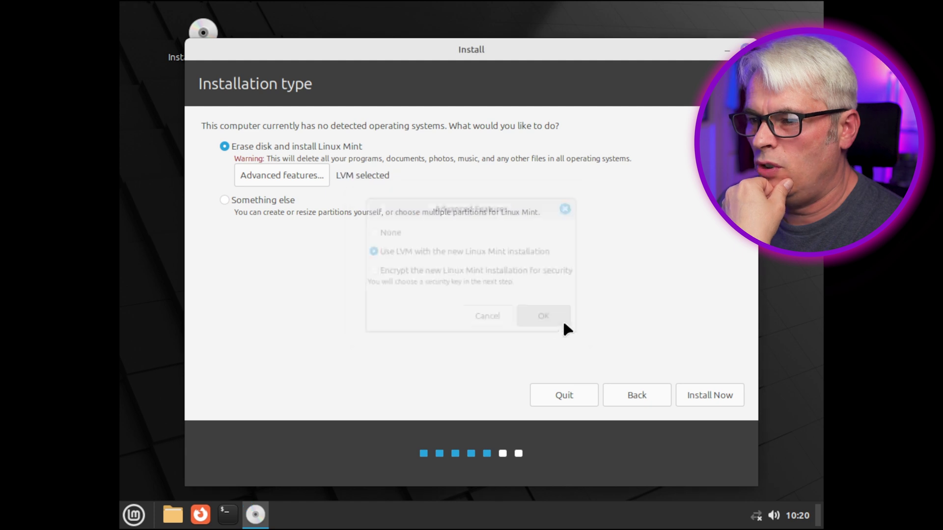
pyautogui.click(695, 393)
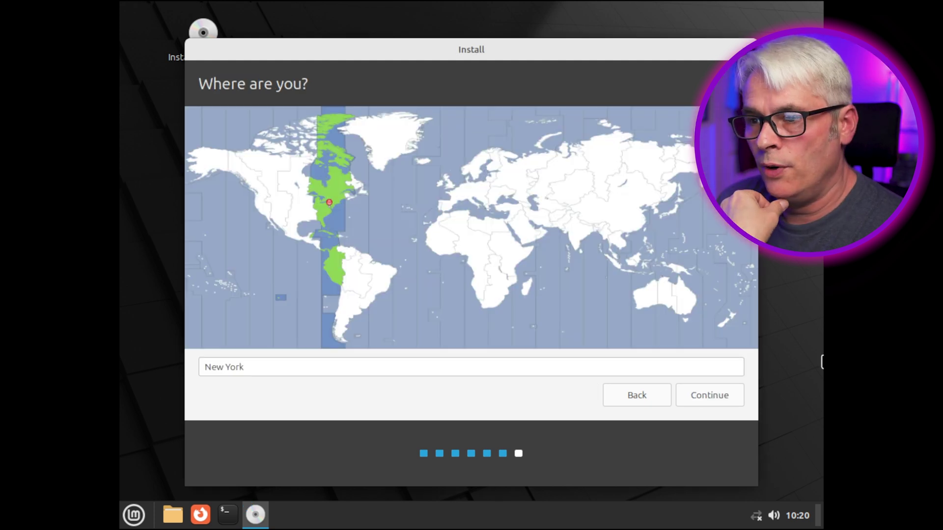
pyautogui.click(236, 198)
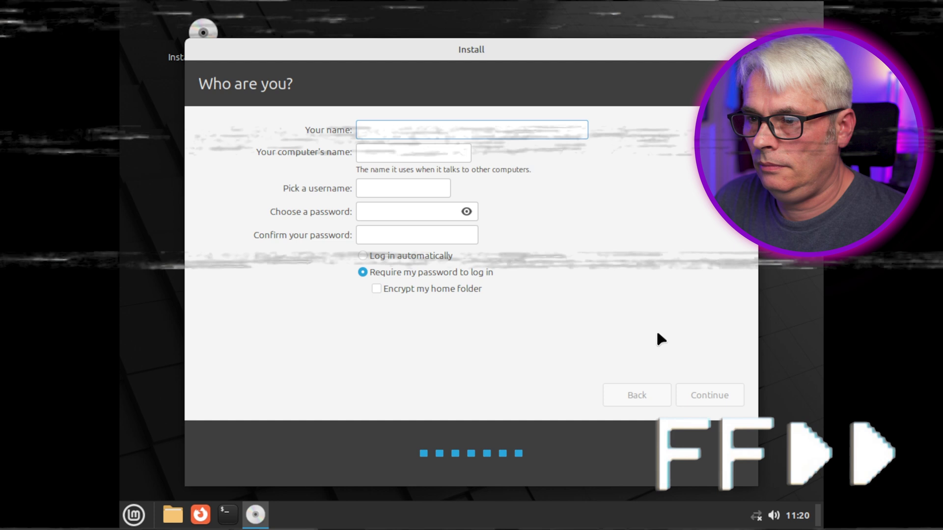
# Create the user account with computer name TestVM, a password and automatic login, then start installing
pyautogui.write('Gary')
pyautogui.press('Tab')
pyautogui.write('TestVM')
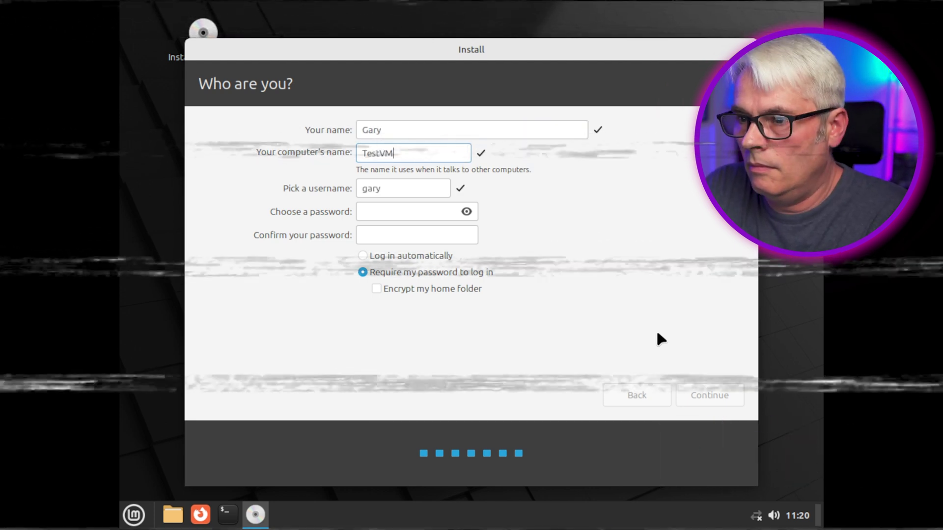
pyautogui.press('Tab')
pyautogui.press('Tab')
pyautogui.write('••••••')
pyautogui.press('Tab')
pyautogui.write('••••••')
pyautogui.press('Tab')
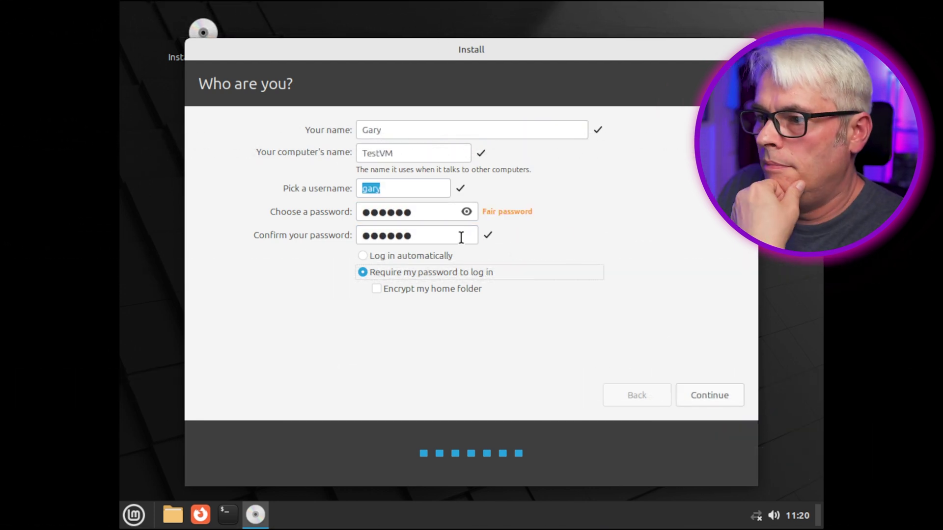
pyautogui.click(434, 252)
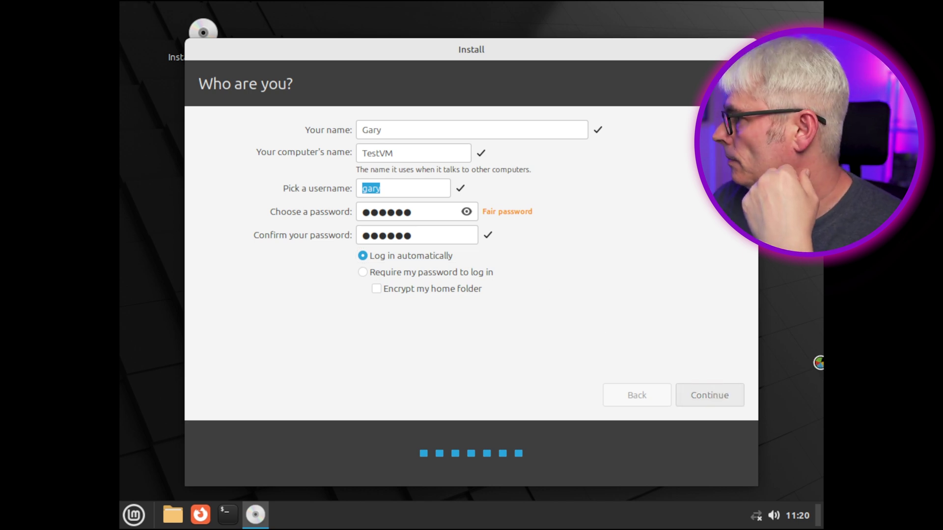
pyautogui.press('Return')
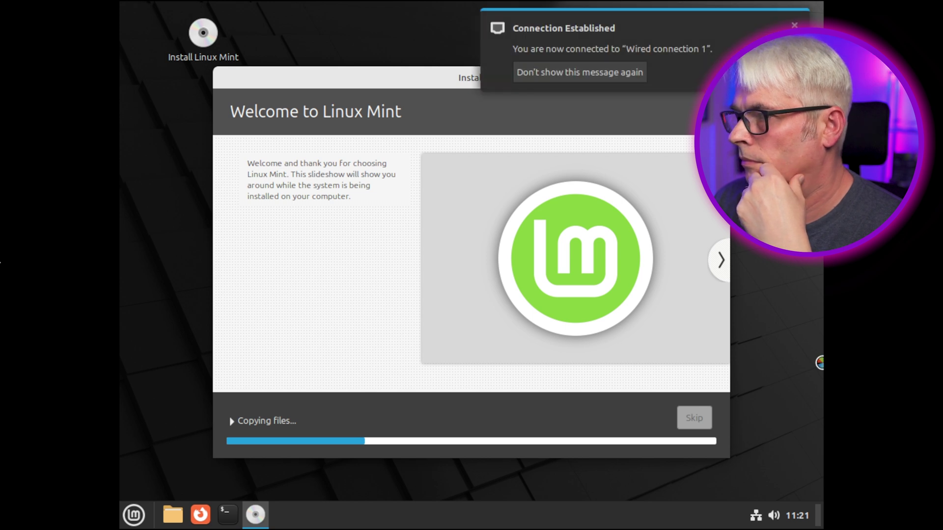
# Dismiss the Connection Established network notification
pyautogui.click(794, 24)
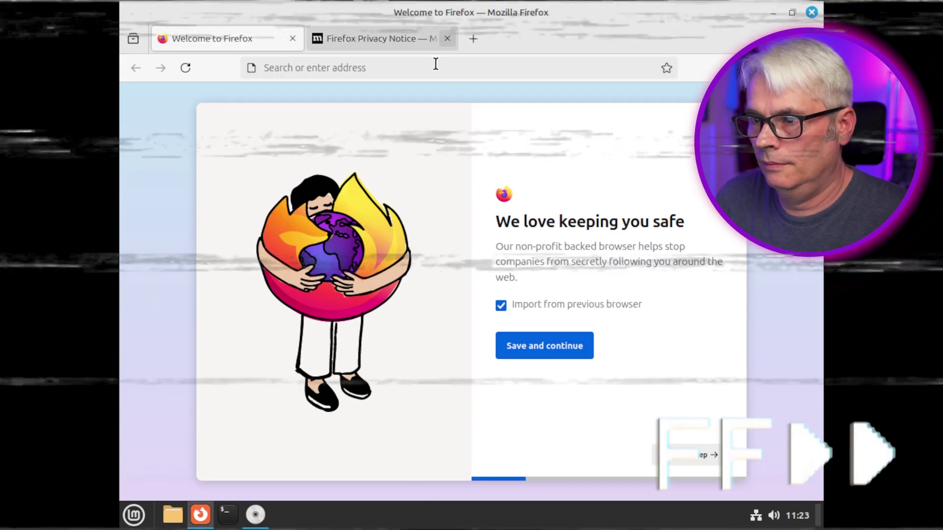
# Load youtube.com in Firefox's address bar
pyautogui.click(433, 62)
pyautogui.press('Down')
pyautogui.press('Return')
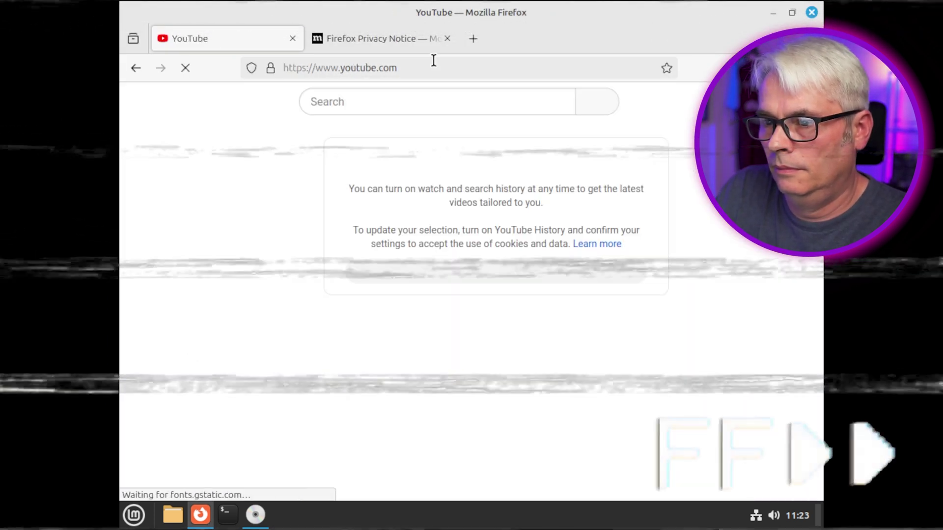
# Search YouTube for the tech channel and skip ahead in its playing video
pyautogui.click(402, 95)
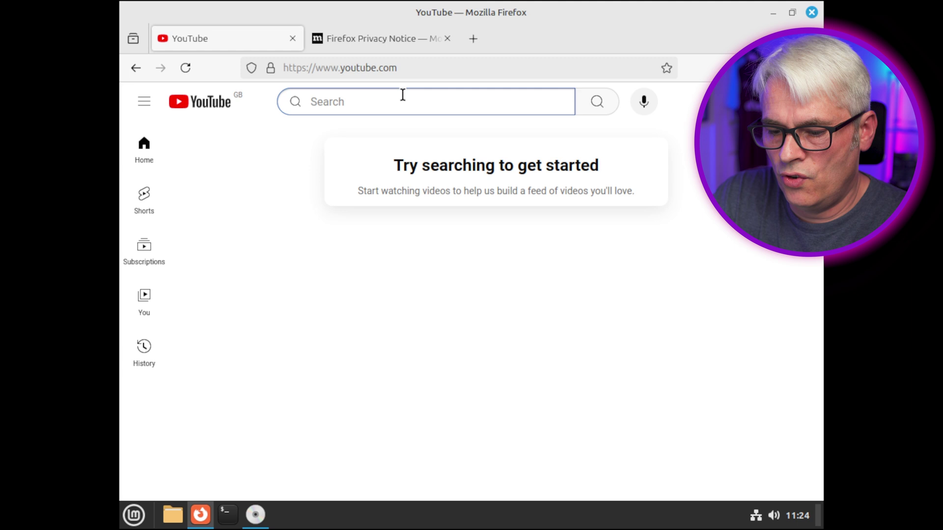
pyautogui.write('garyhtech')
pyautogui.press('Return')
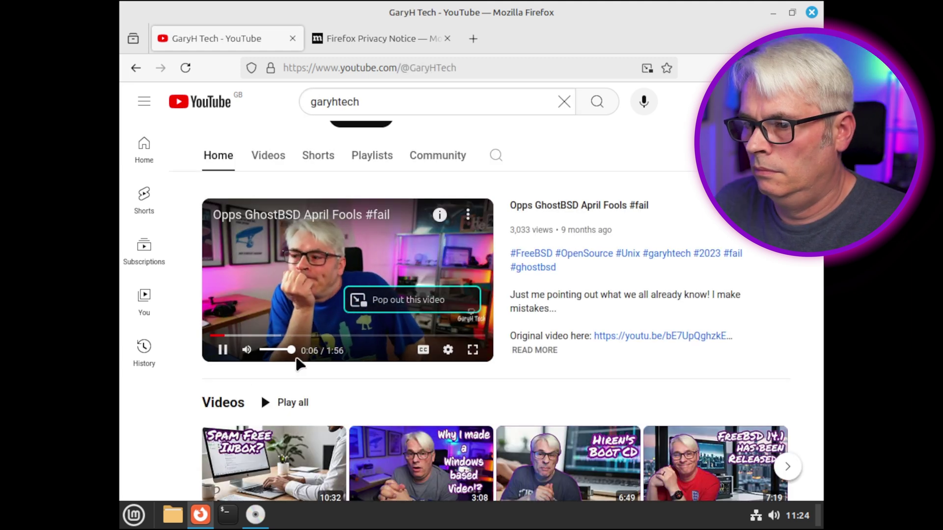
pyautogui.click(266, 336)
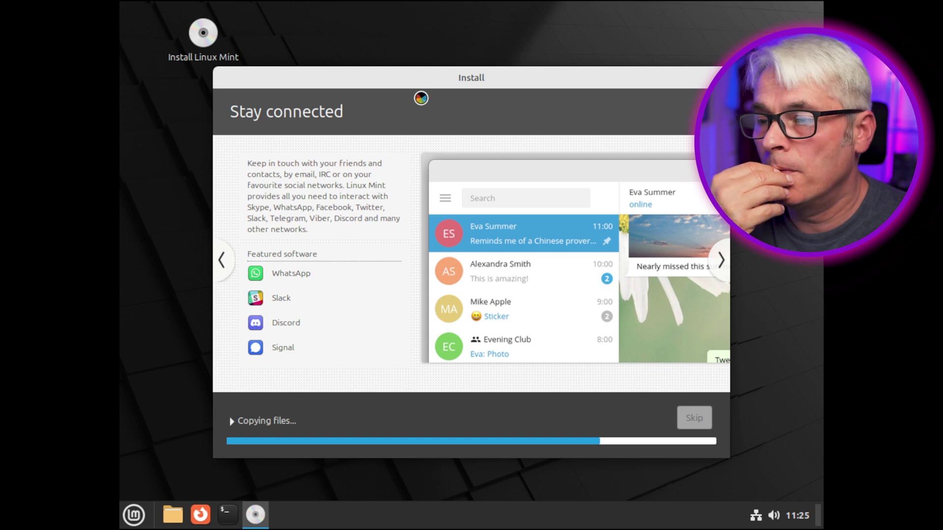
# Browse and close the applications menu, then expand Copying files... to show the installation log
pyautogui.press('super')
pyautogui.moveTo(246, 349)
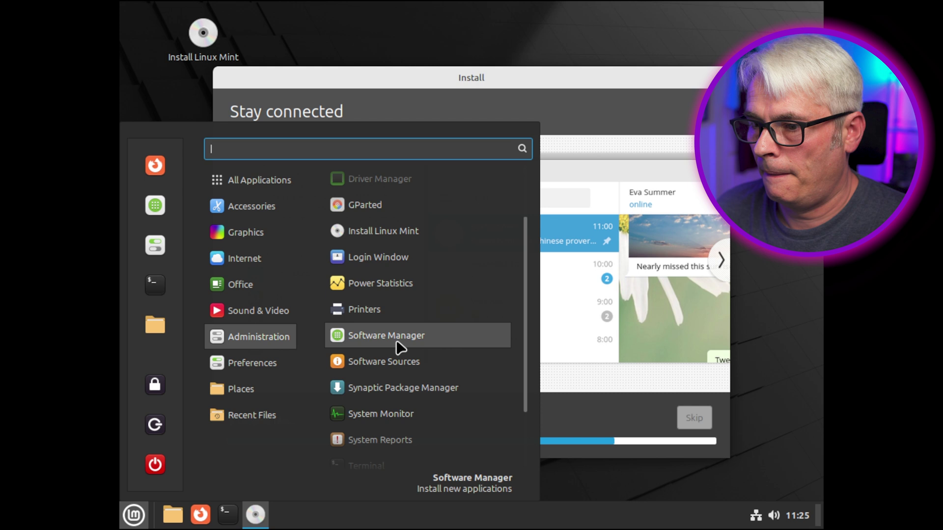
pyautogui.scroll(-3, 396, 341)
pyautogui.moveTo(253, 377)
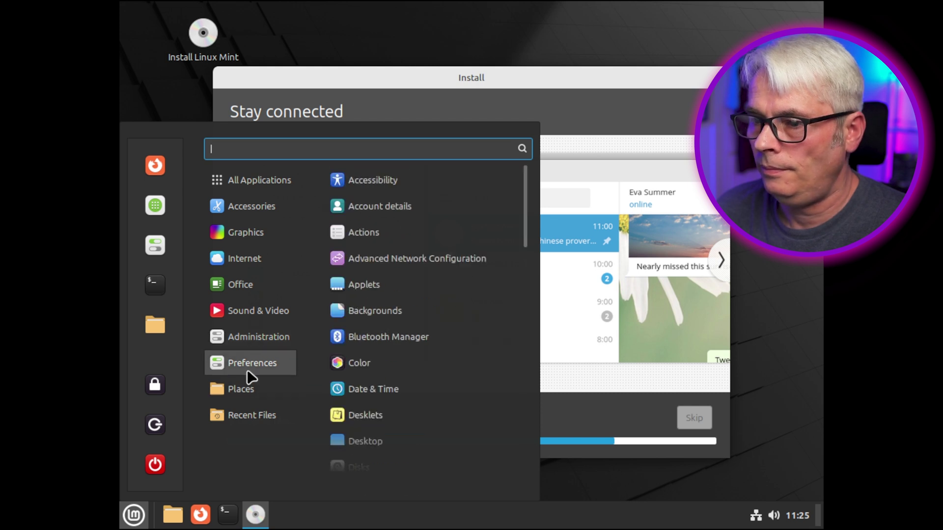
pyautogui.moveTo(251, 423)
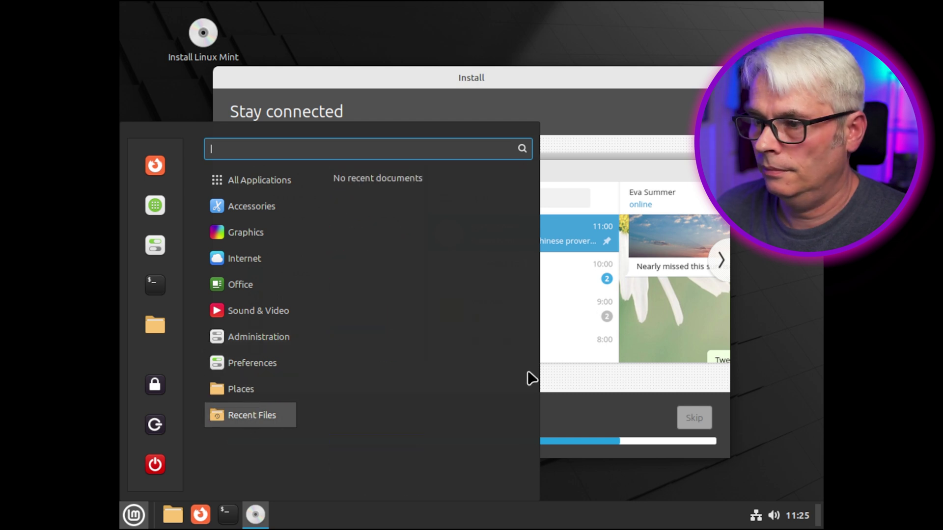
pyautogui.click(614, 83)
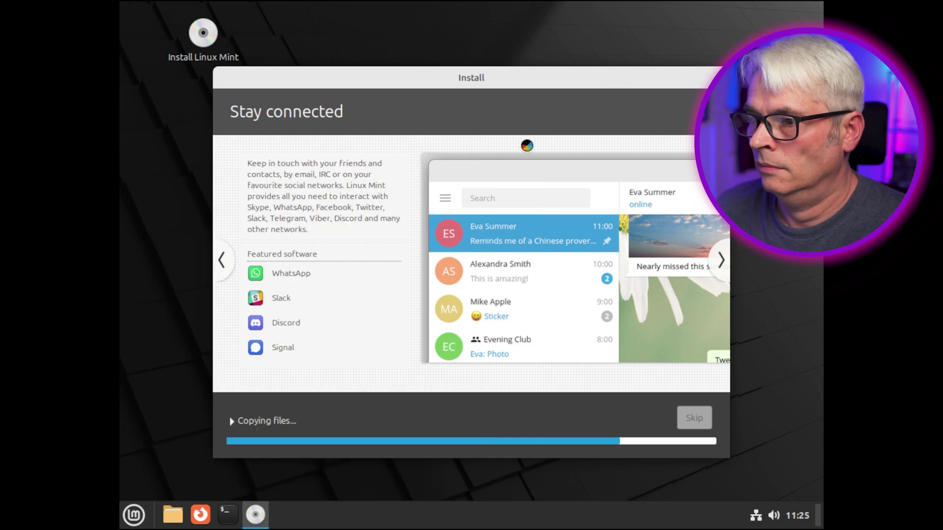
pyautogui.click(231, 423)
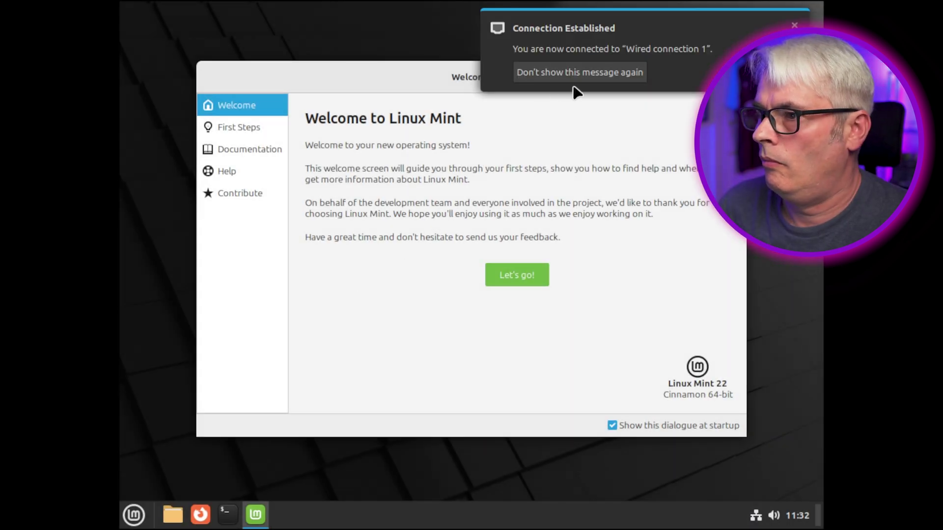
# Dismiss the network notice, untick Show this dialogue at startup, close Welcome, and open Display Settings
pyautogui.click(629, 73)
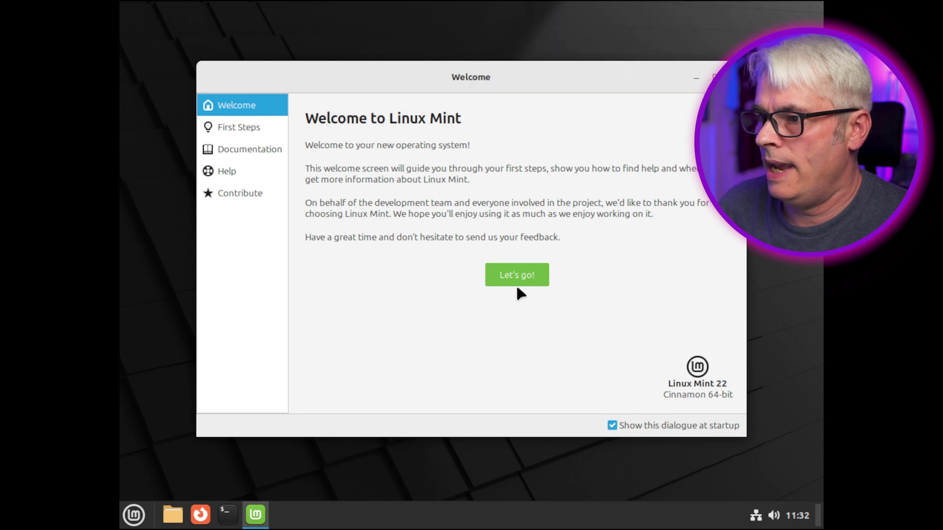
pyautogui.click(609, 424)
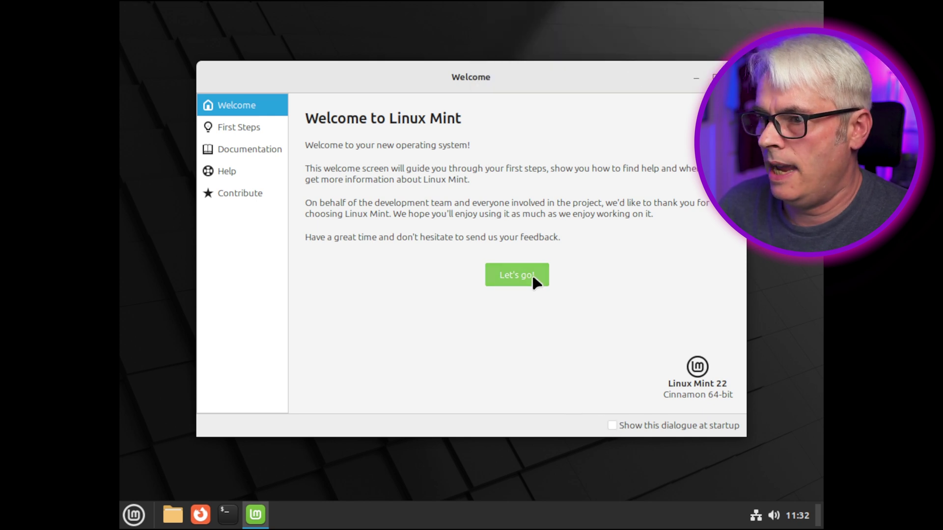
pyautogui.click(531, 275)
pyautogui.hotkey('alt', 'F4')
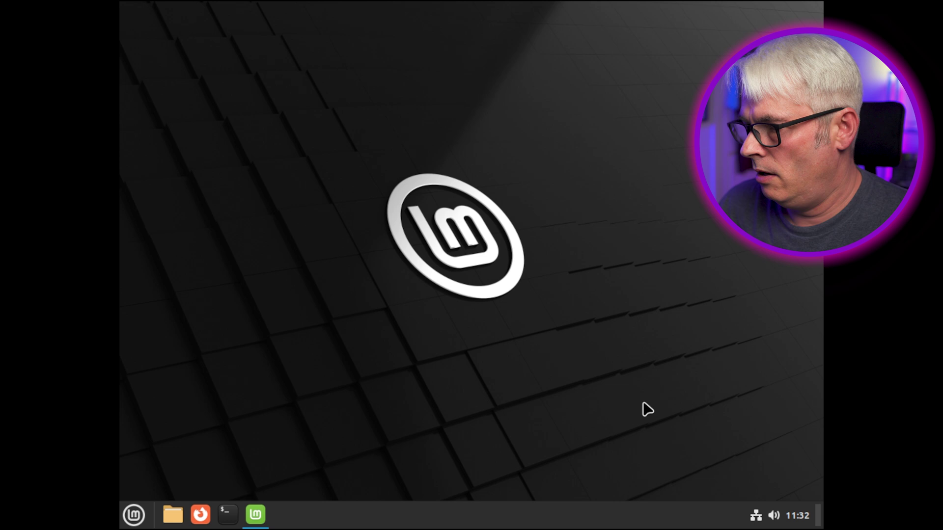
pyautogui.rightClick(509, 370)
pyautogui.click(529, 269)
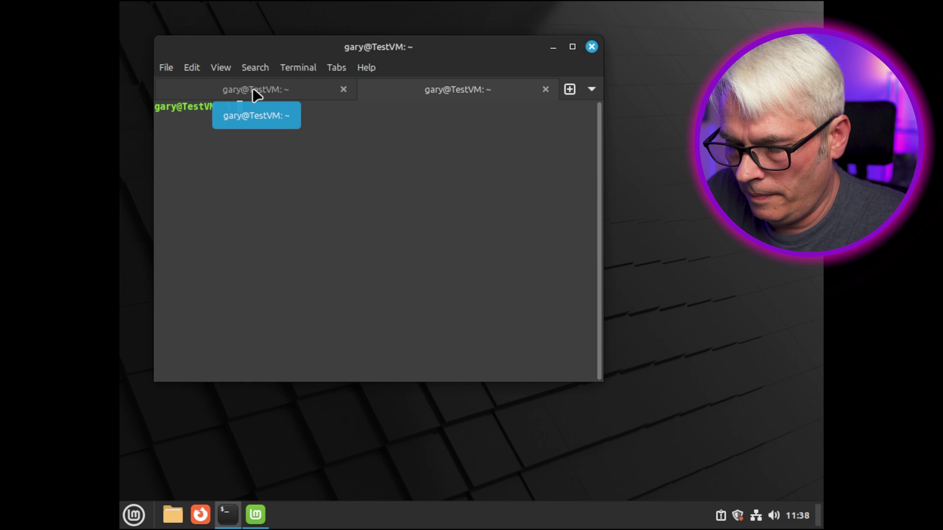
# Run sudo nano /etc/default/grub in the terminal
pyautogui.write('na')
pyautogui.write('n')
pyautogui.press('BackSpace')
pyautogui.press('BackSpace')
pyautogui.press('BackSpace')
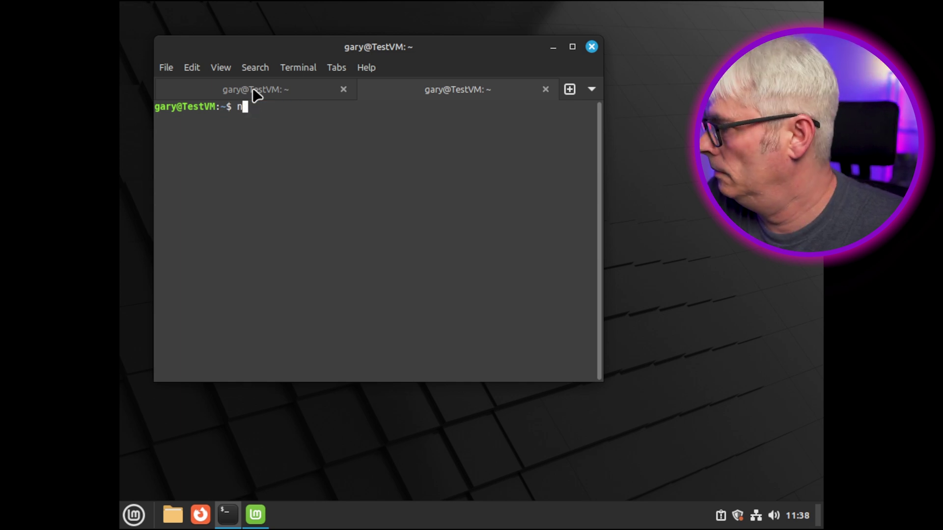
pyautogui.write('sudo ')
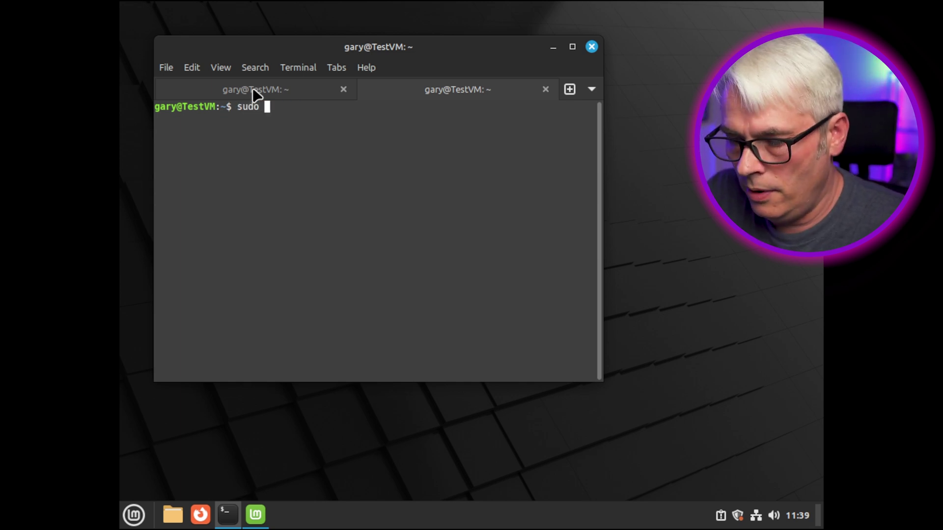
pyautogui.write('nano /etc/')
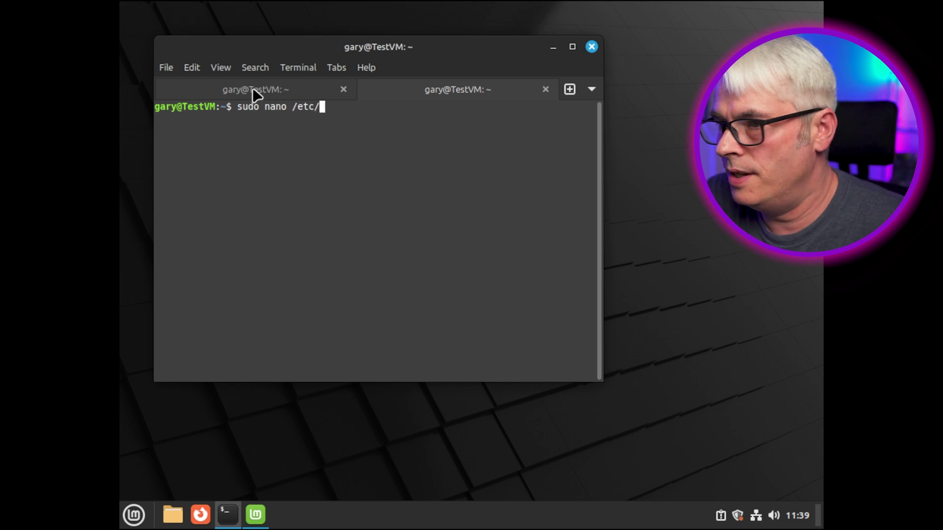
pyautogui.write('def')
pyautogui.press('Tab')
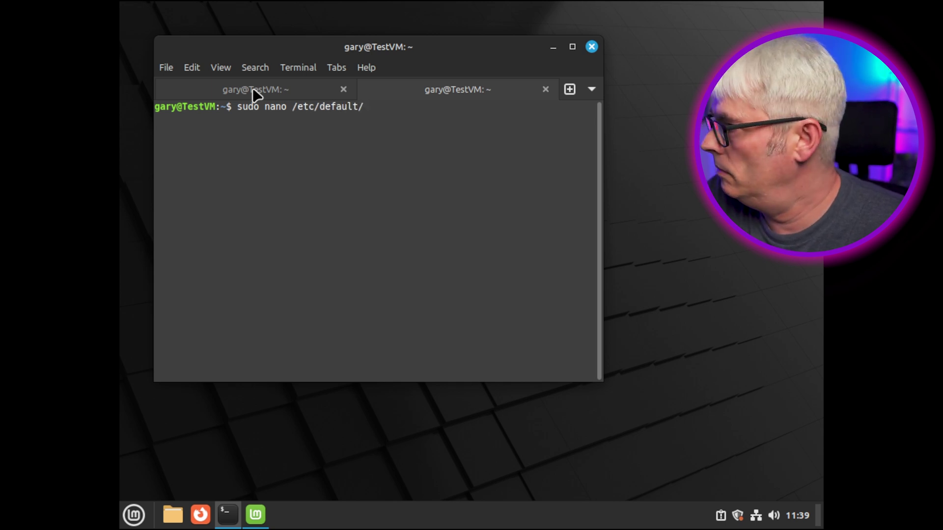
pyautogui.write('grub')
pyautogui.press('Return')
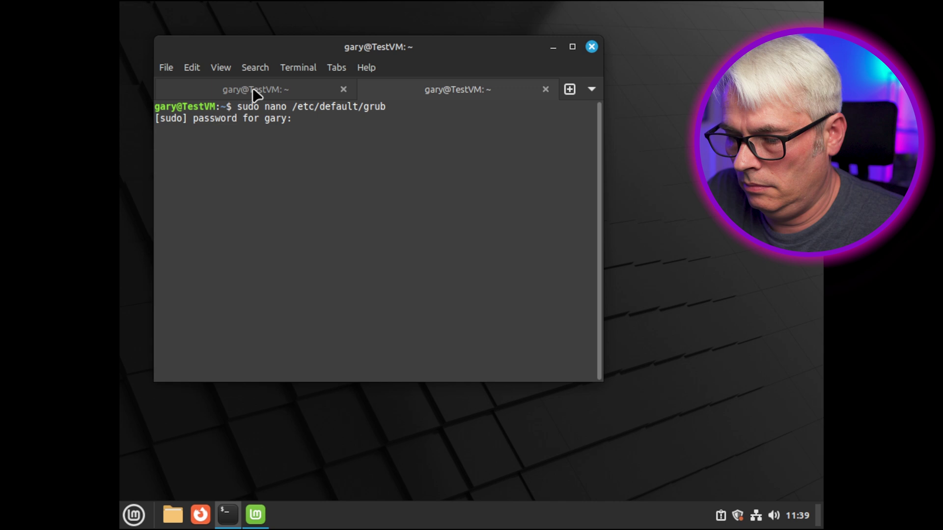
# Enter the sudo password and append video=hyperv_fb:1920x1080 inside the GRUB_CMDLINE_LINUX_DEFAULT quotes
pyautogui.write('******')
pyautogui.press('Return')
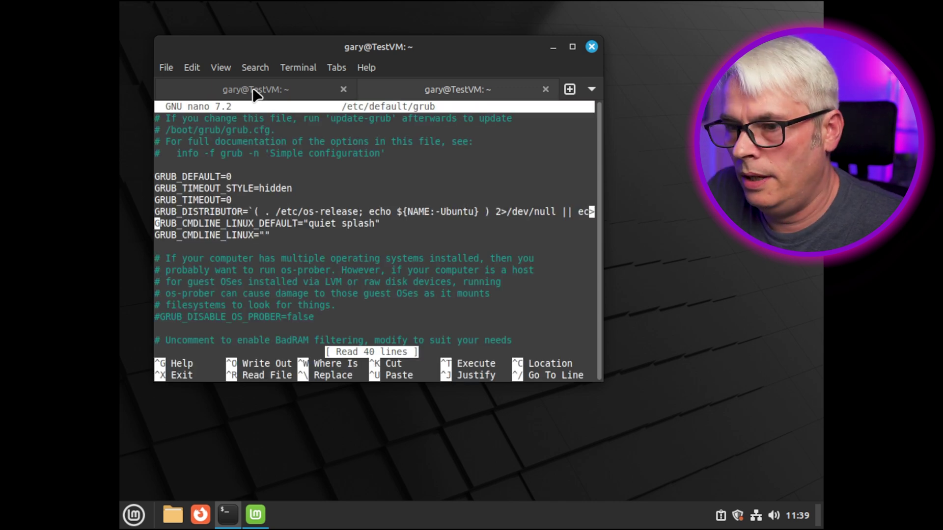
pyautogui.press('End')
pyautogui.press('Left')
pyautogui.write('vid')
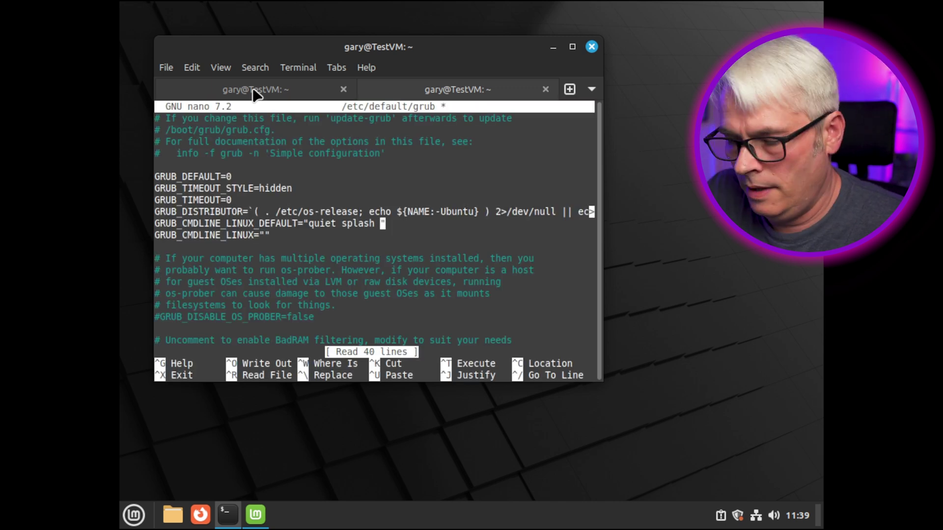
pyautogui.write('eo')
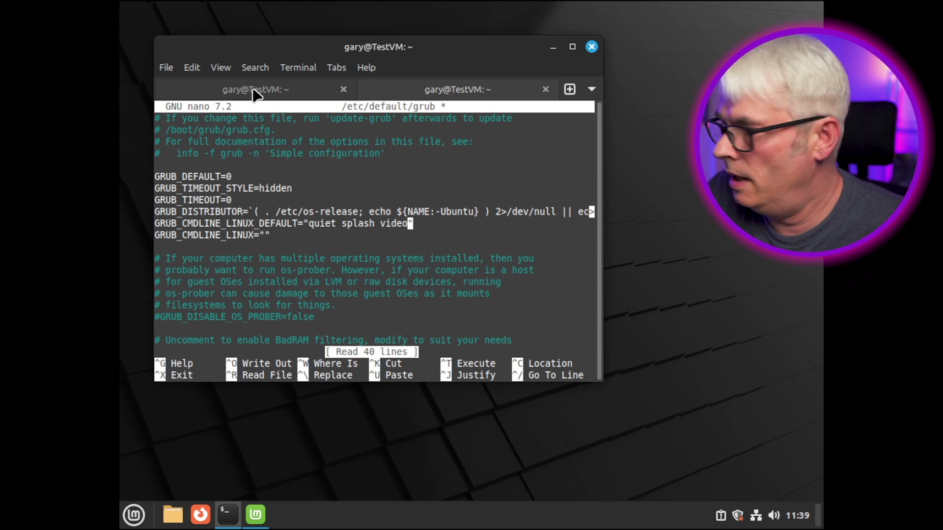
pyautogui.write('=')
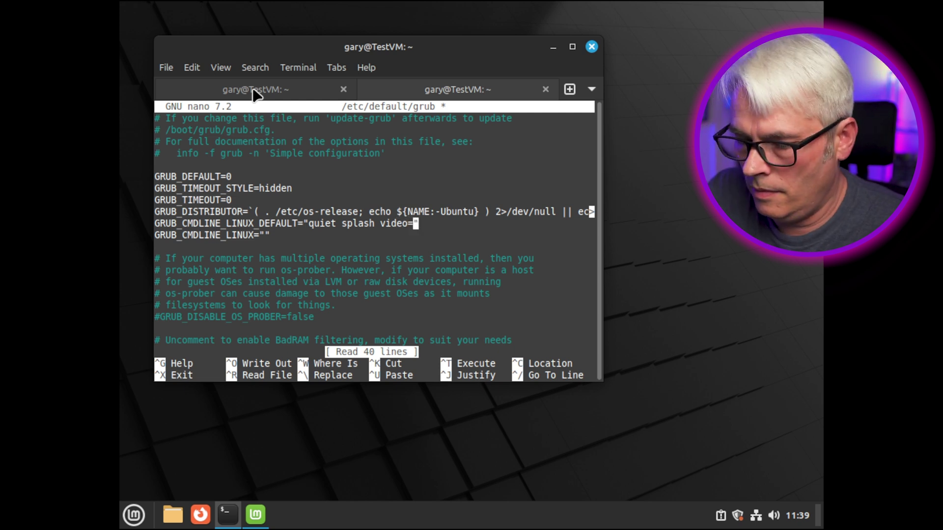
pyautogui.write('hyper')
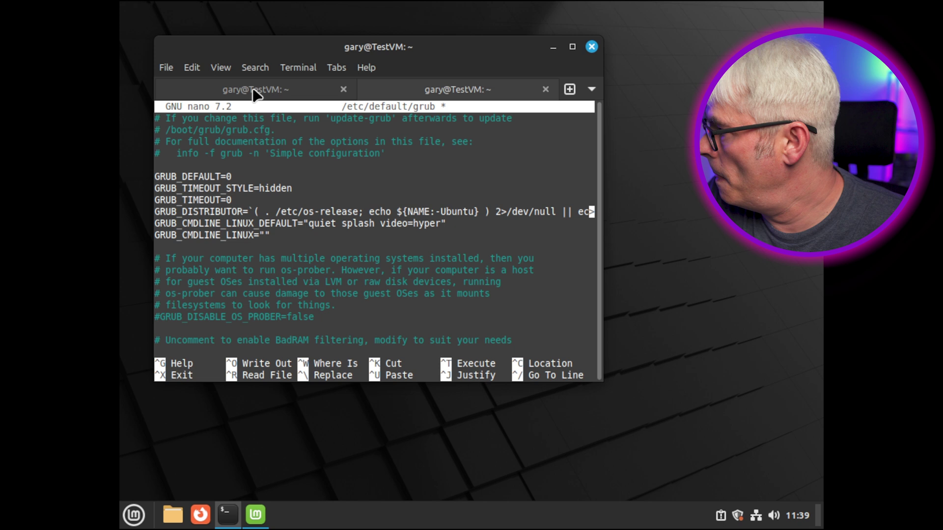
pyautogui.write('v_')
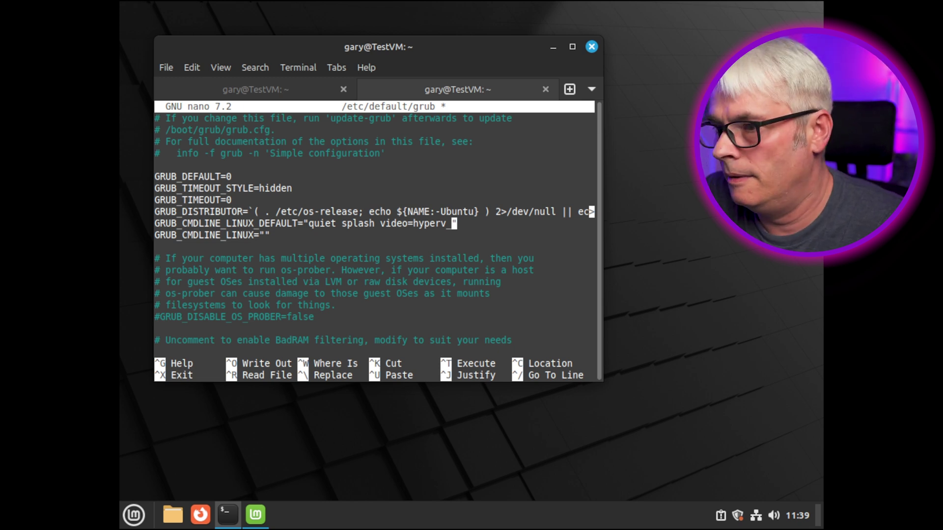
pyautogui.write('fb:')
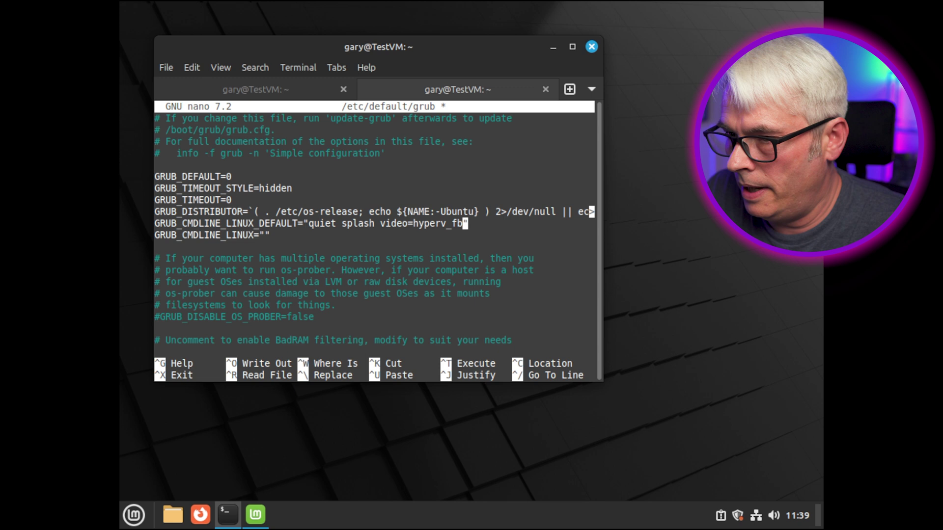
pyautogui.write('1920')
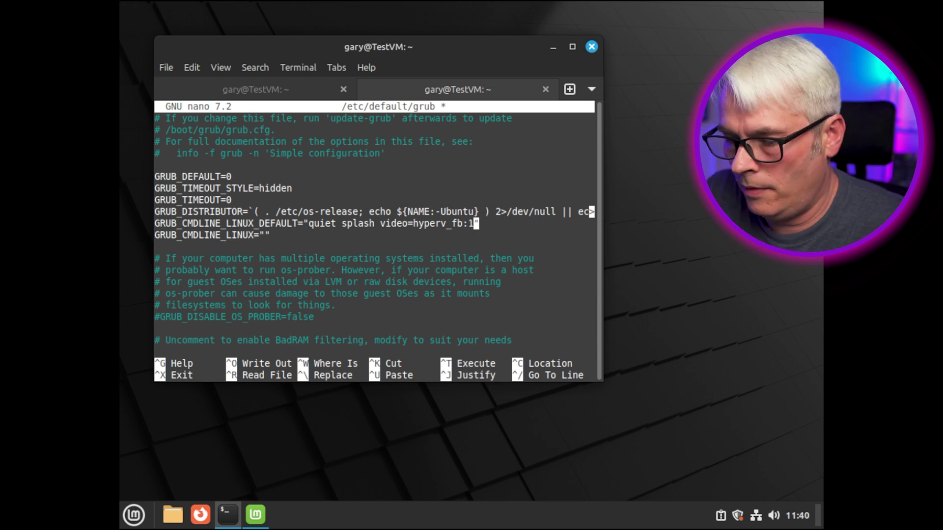
pyautogui.write('x1080')
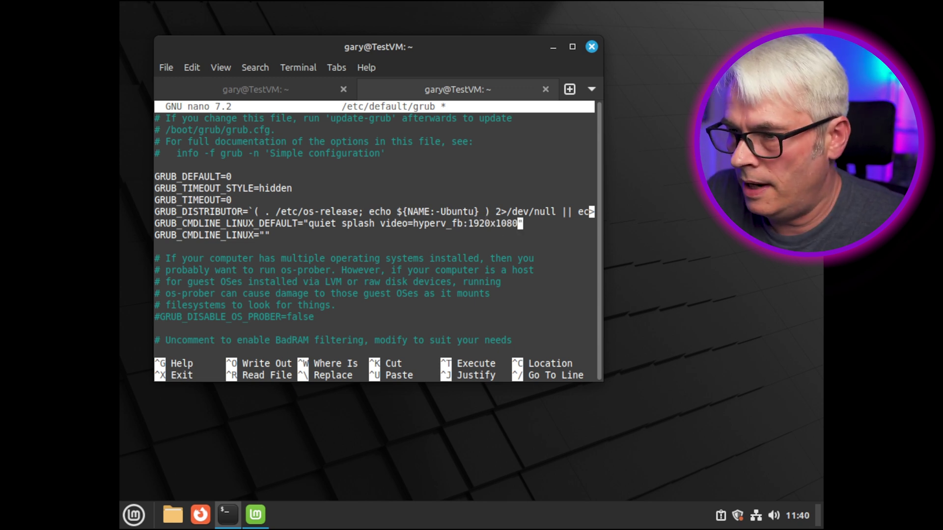
pyautogui.hotkey('ctrl', 'x')
# Save /etc/default/grub under the same name and run sudo update-grub
pyautogui.press('y')
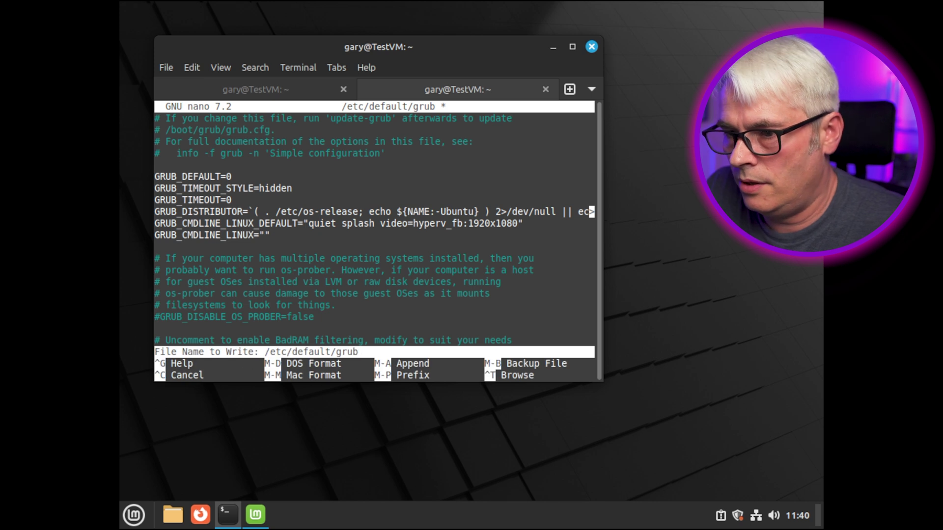
pyautogui.press('Return')
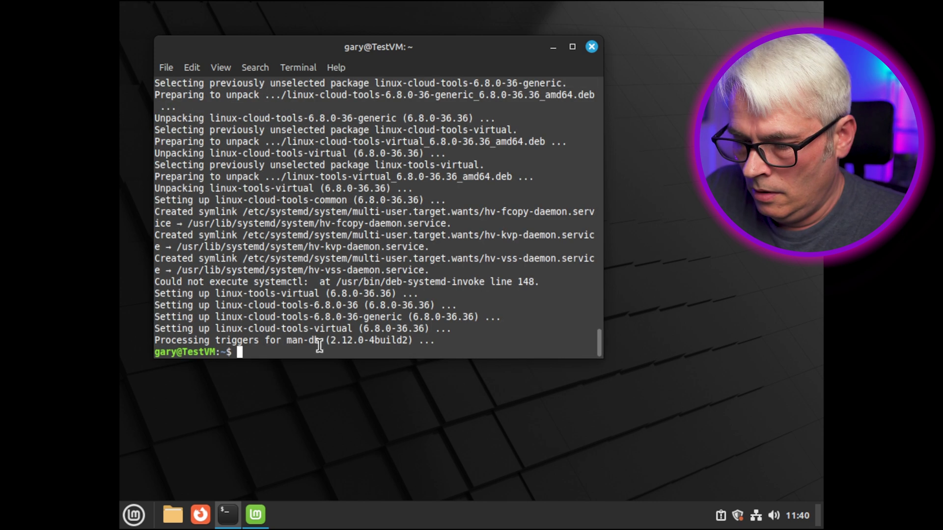
pyautogui.write('sudo ')
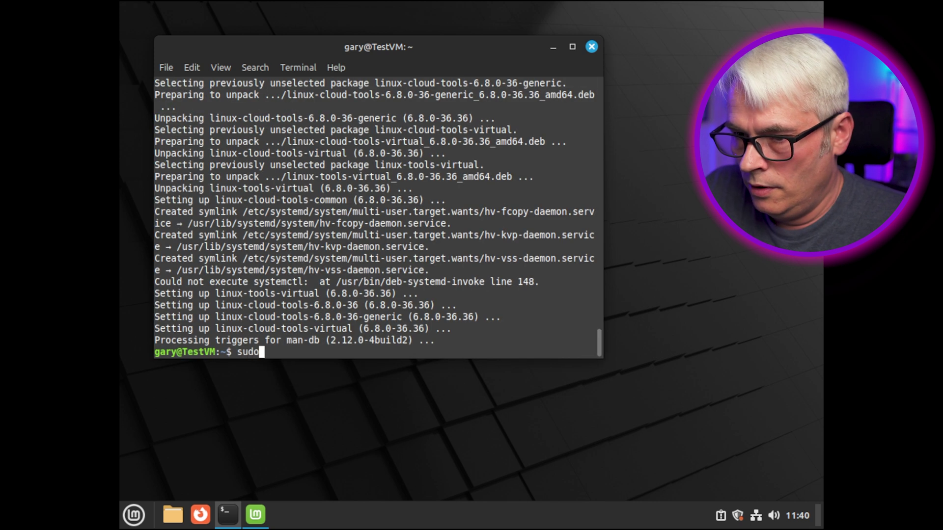
pyautogui.write('update-gr')
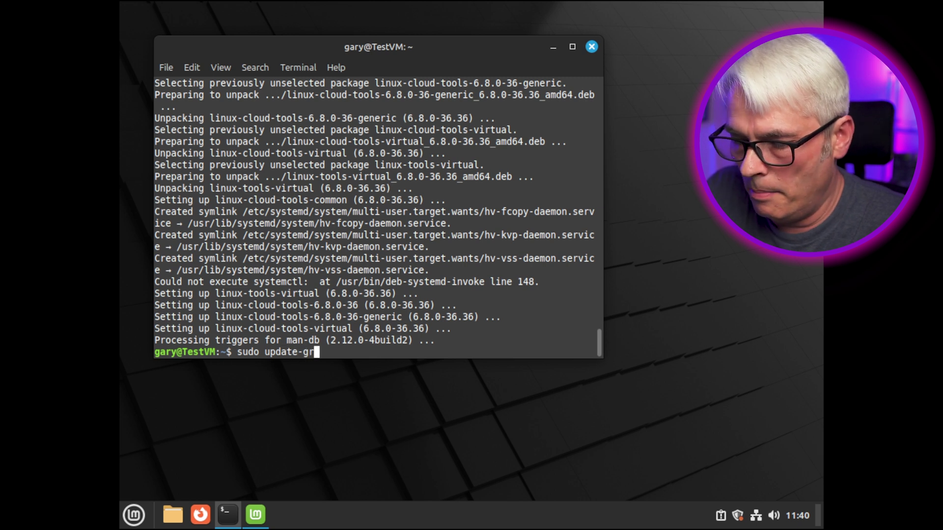
pyautogui.write('ub')
pyautogui.press('Return')
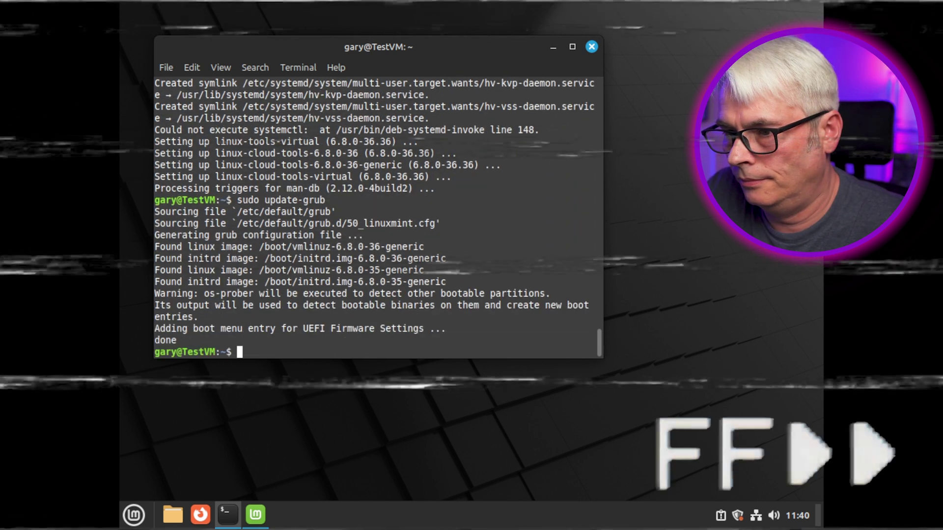
# Enter the sudo reboot command in the terminal
pyautogui.write('reboot')
pyautogui.press('Home')
pyautogui.write('sudo')
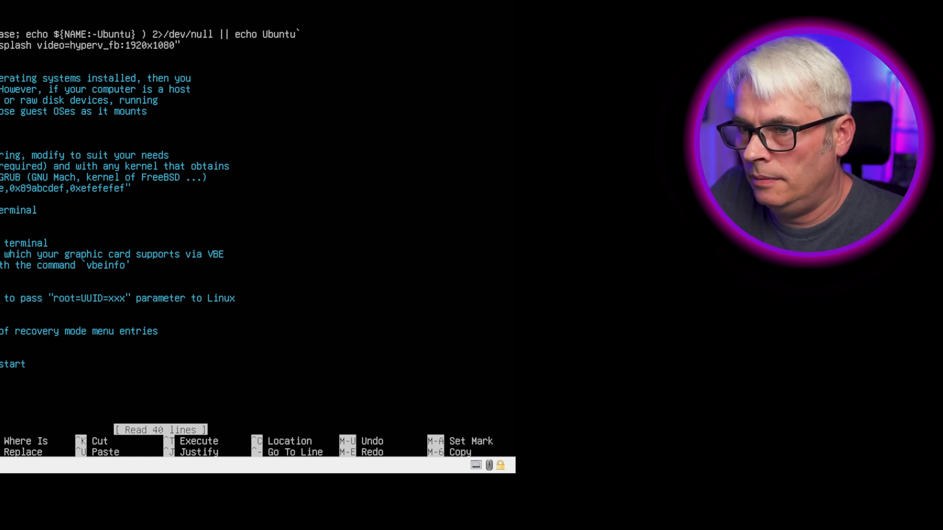
# Change the video option to hyperv_fb:1280x720 and save the GRUB file
pyautogui.press('BackSpace')
pyautogui.press('BackSpace')
pyautogui.press('BackSpace')
pyautogui.press('BackSpace')
pyautogui.press('BackSpace')
pyautogui.press('BackSpace')
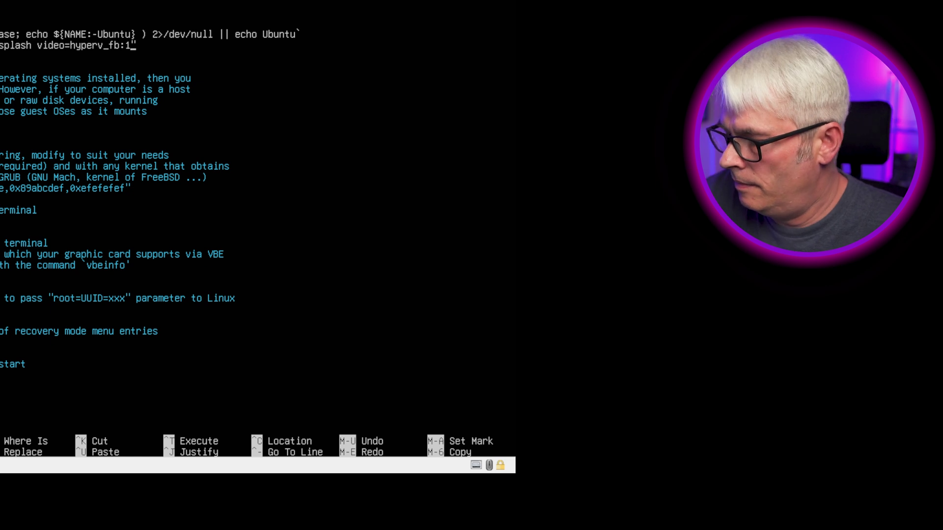
pyautogui.write('280x720')
pyautogui.hotkey('ctrl', 'x')
pyautogui.press('y')
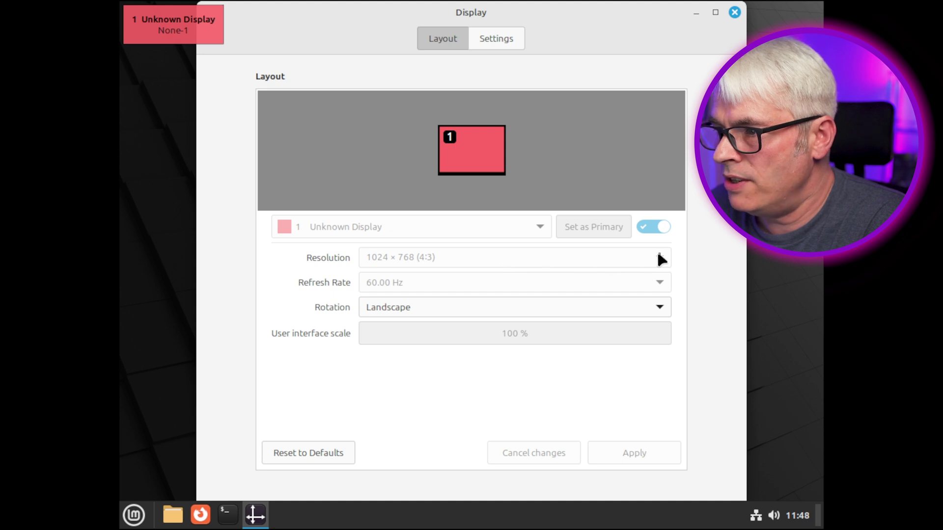
# Close the Display settings window and launch the Software Manager from the menu
pyautogui.hotkey('alt', 'F4')
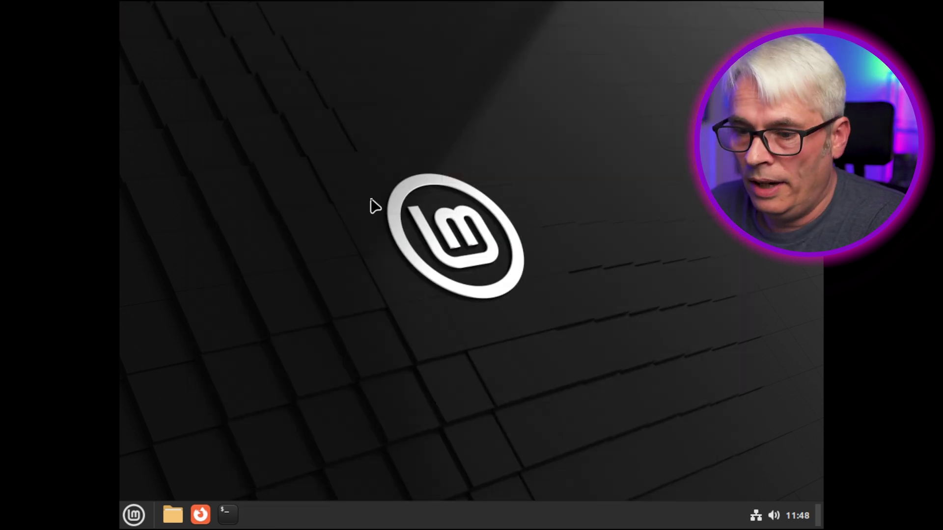
pyautogui.click(134, 515)
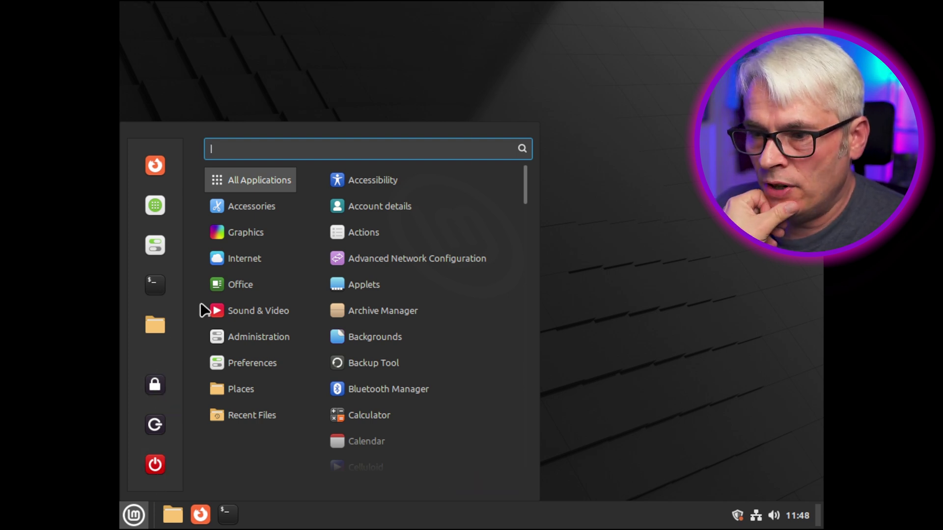
pyautogui.moveTo(253, 360)
pyautogui.moveTo(263, 343)
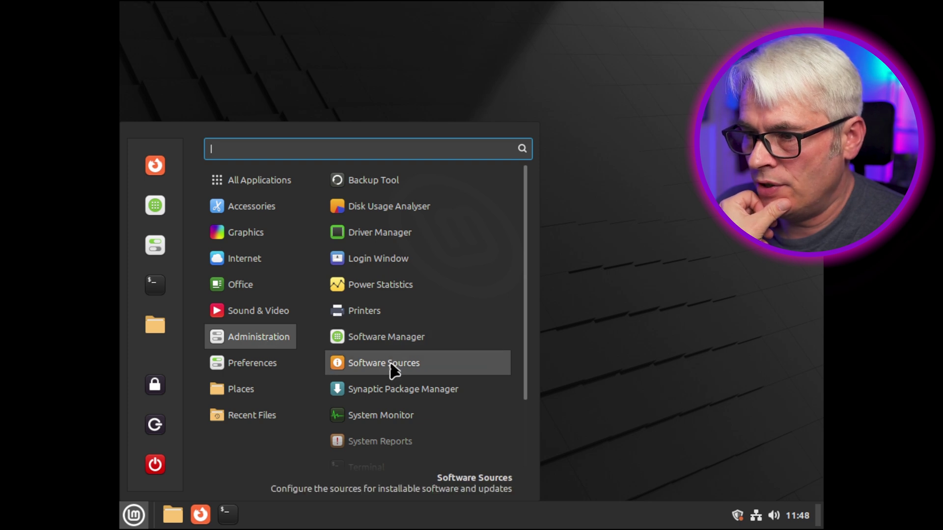
pyautogui.click(398, 343)
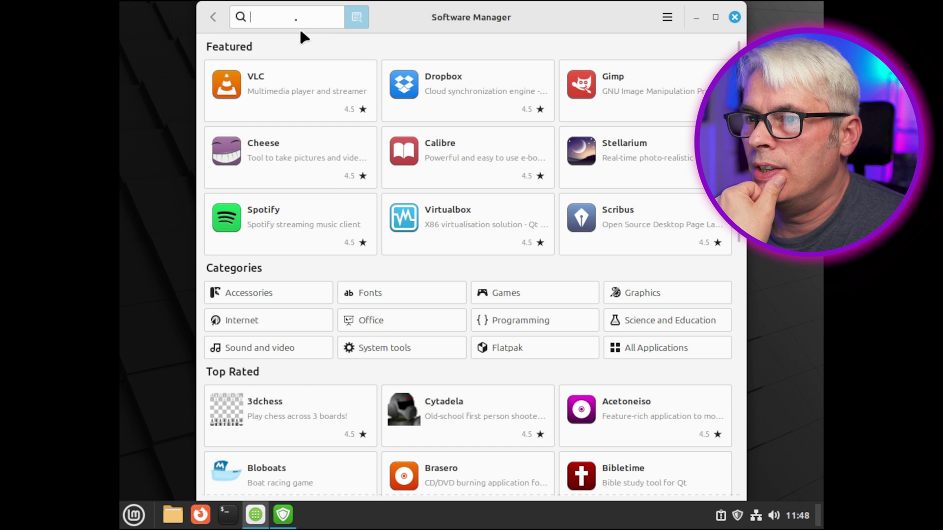
# Search for 'kden' and install Kdenlive
pyautogui.click(295, 18)
pyautogui.write('kden')
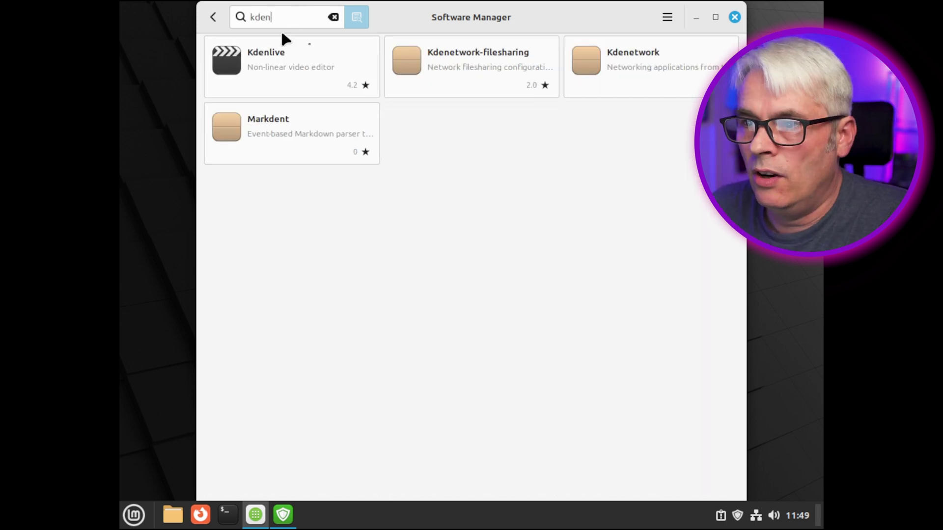
pyautogui.click(304, 58)
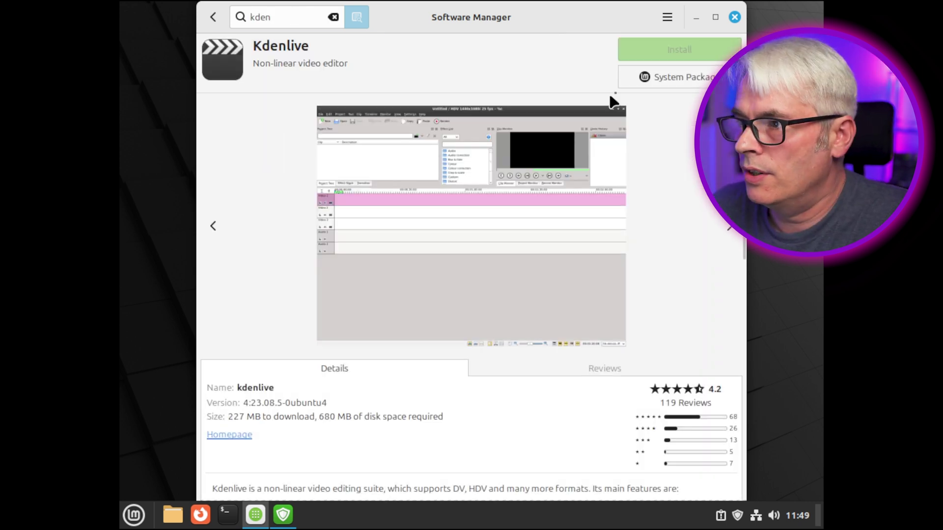
pyautogui.click(703, 58)
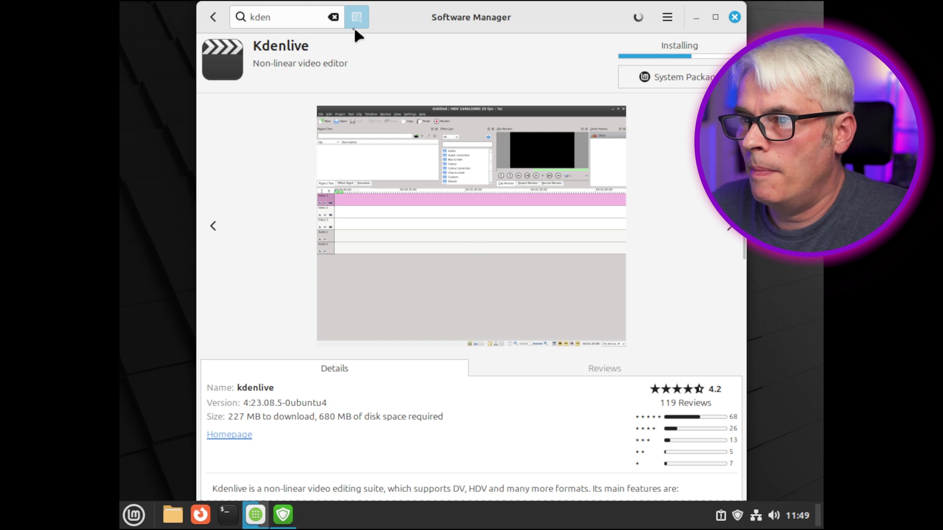
# Replace the search with 'obs' and install OBS Studio
pyautogui.click(332, 18)
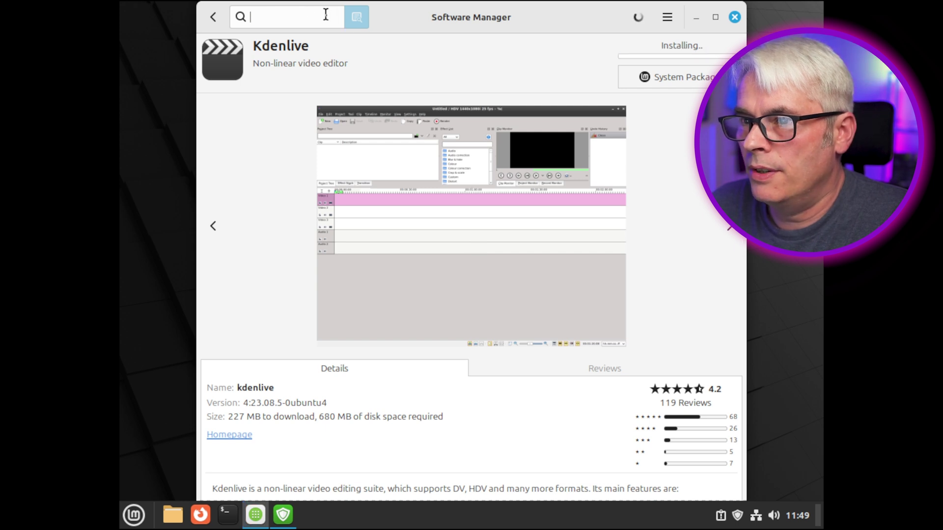
pyautogui.write('chrome')
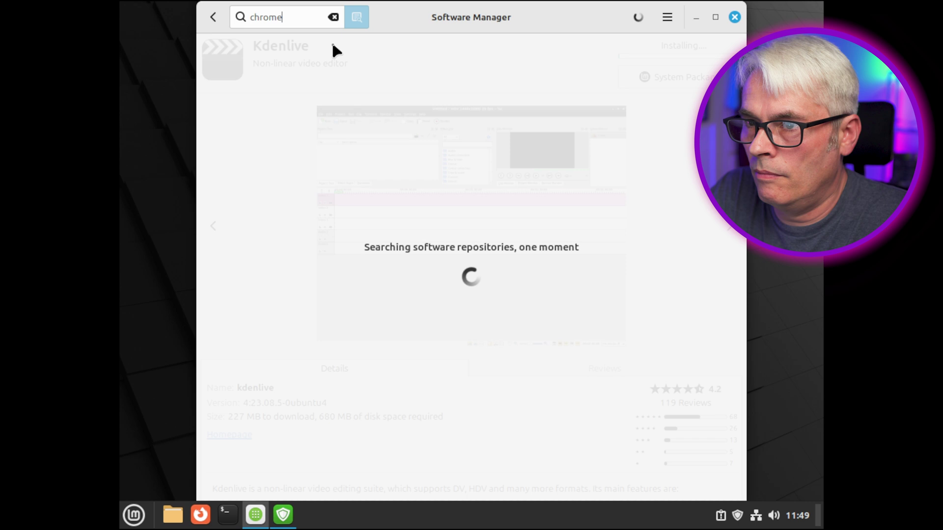
pyautogui.scroll(1, 391, 254)
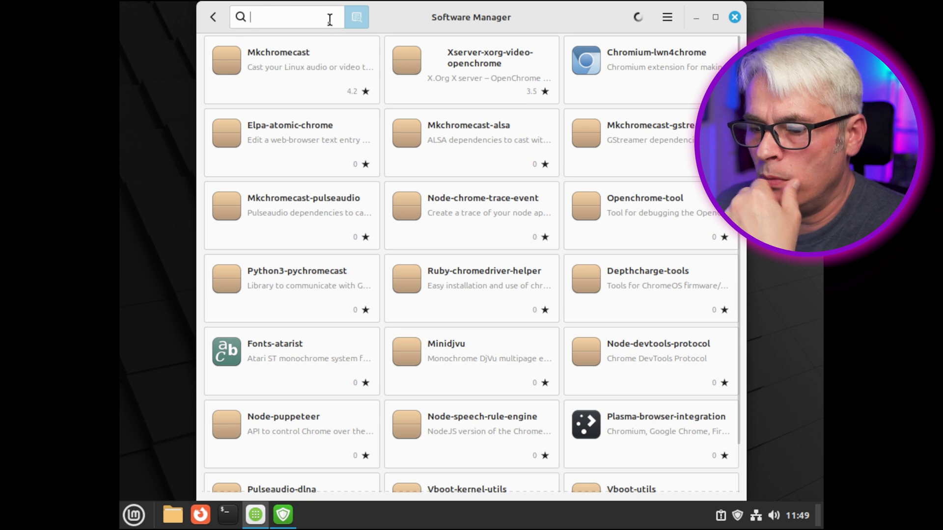
pyautogui.write('obs')
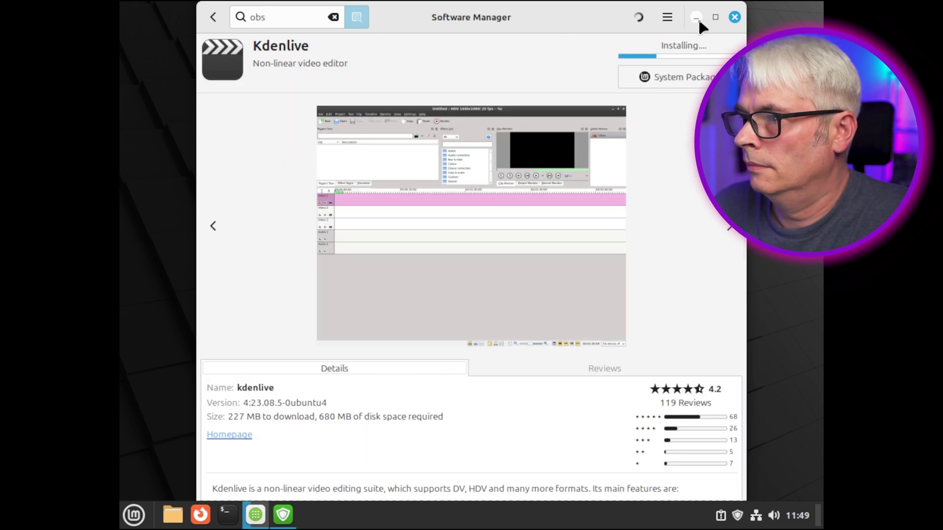
pyautogui.click(696, 16)
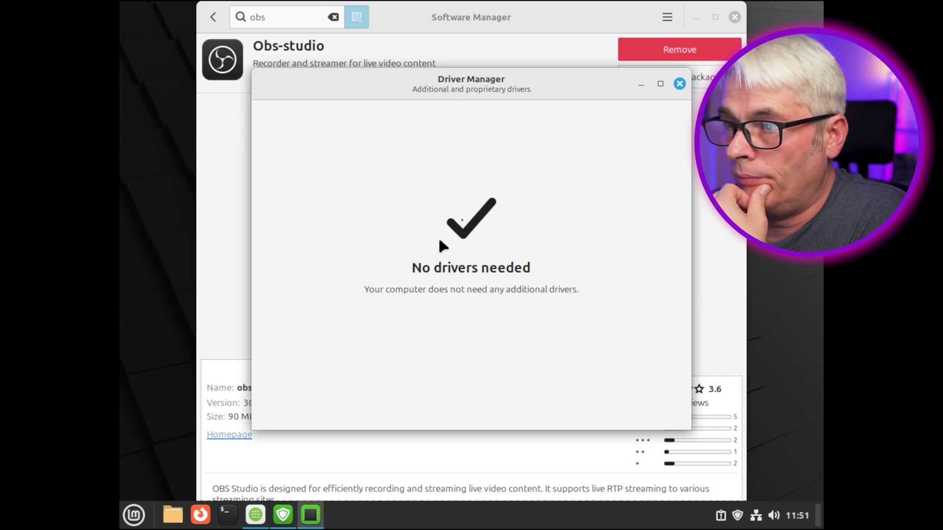
# Close the Driver Manager and open the Display settings
pyautogui.click(680, 83)
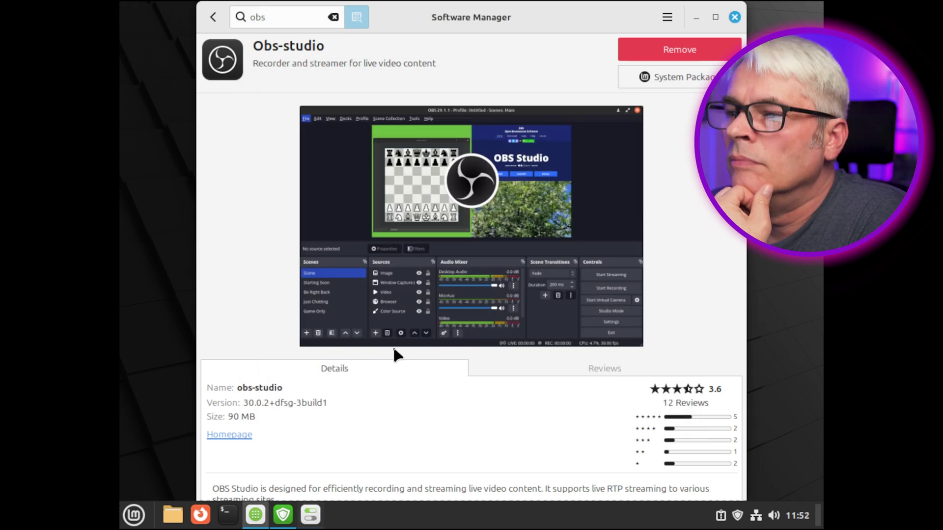
pyautogui.scroll(-5, 461, 327)
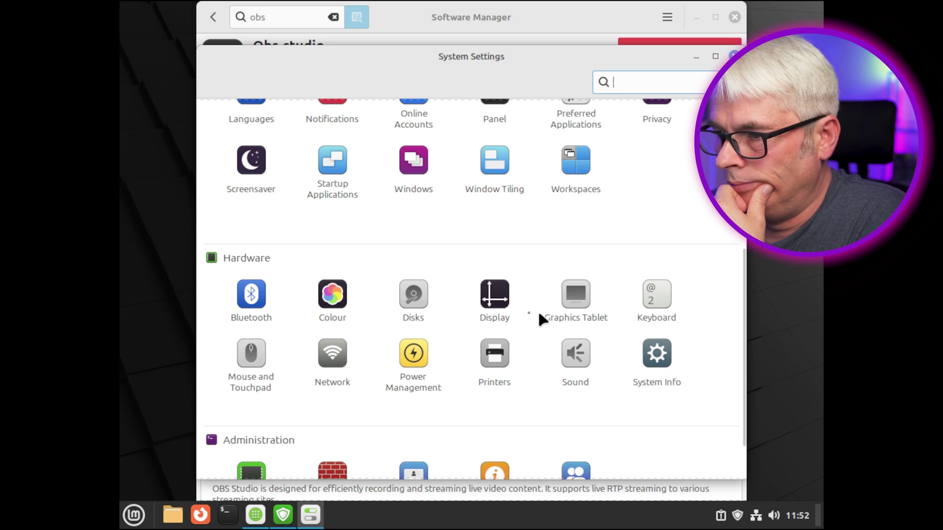
pyautogui.click(504, 299)
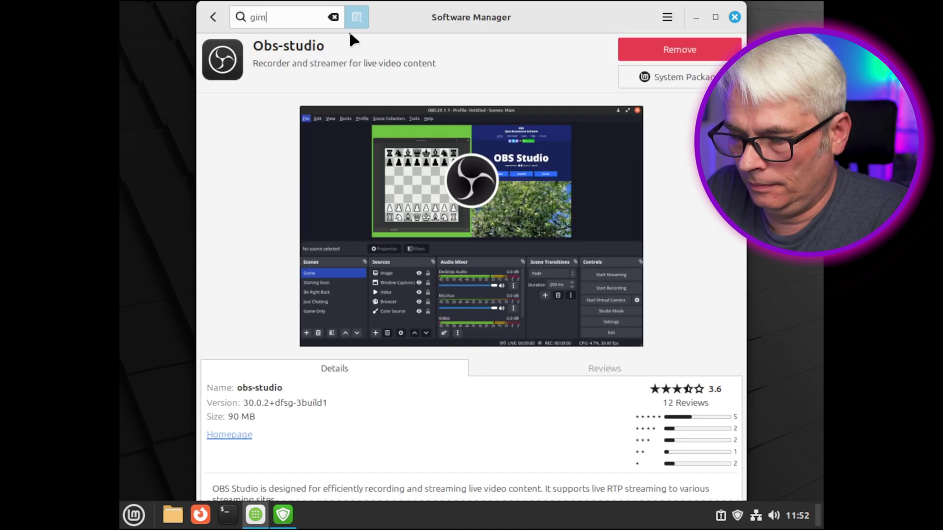
# Install GIMP from Software Manager, accepting its extra packages
pyautogui.press('Return')
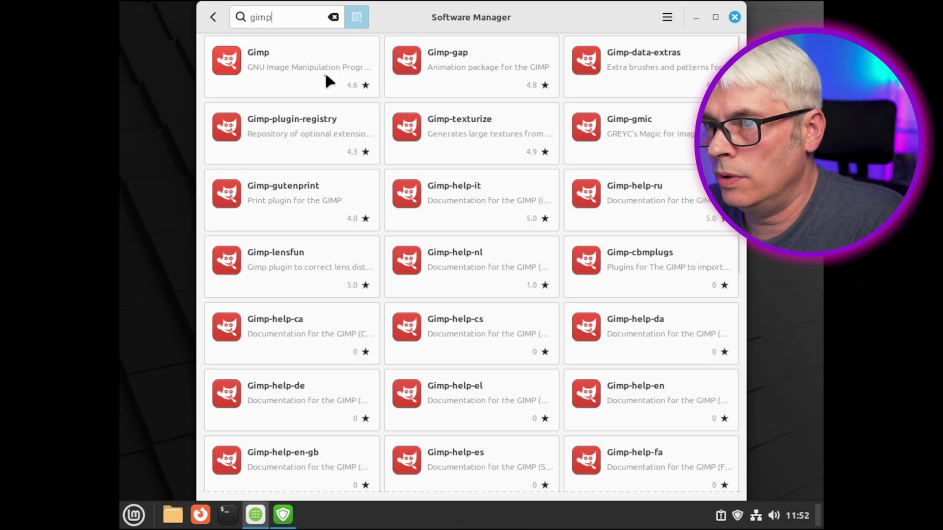
pyautogui.click(329, 80)
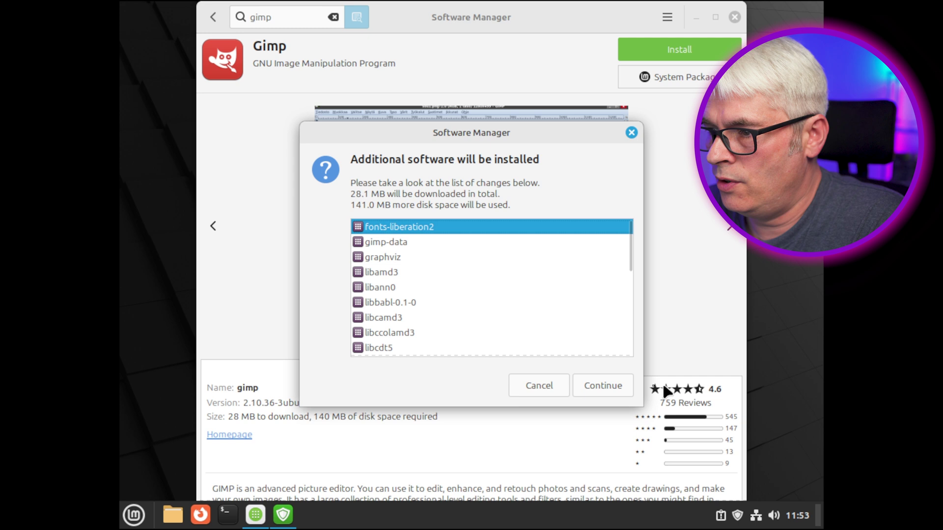
pyautogui.click(619, 393)
# Open a Terminal window from the application menu
pyautogui.click(133, 513)
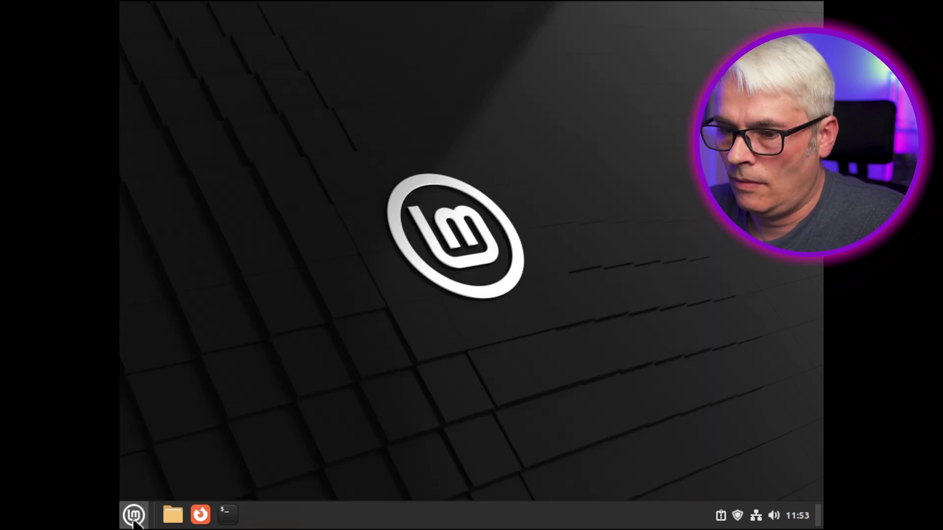
pyautogui.click(133, 514)
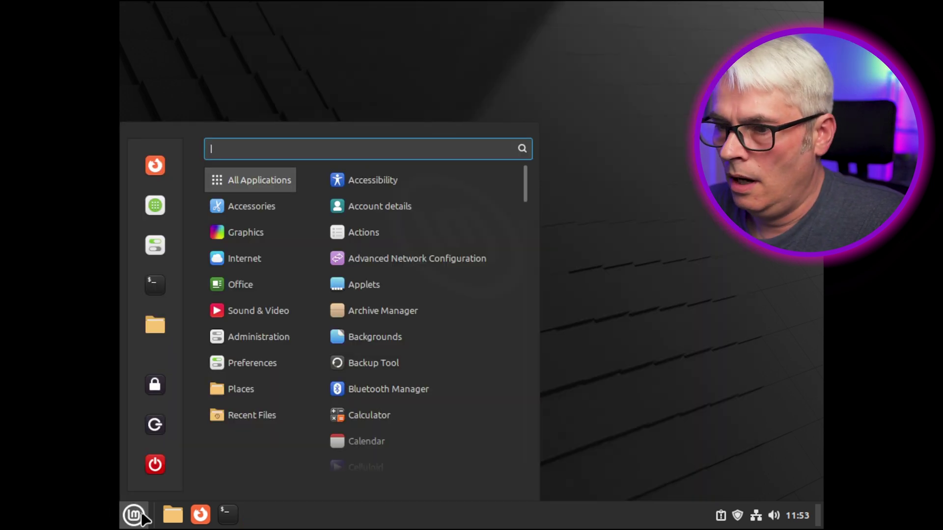
pyautogui.click(155, 284)
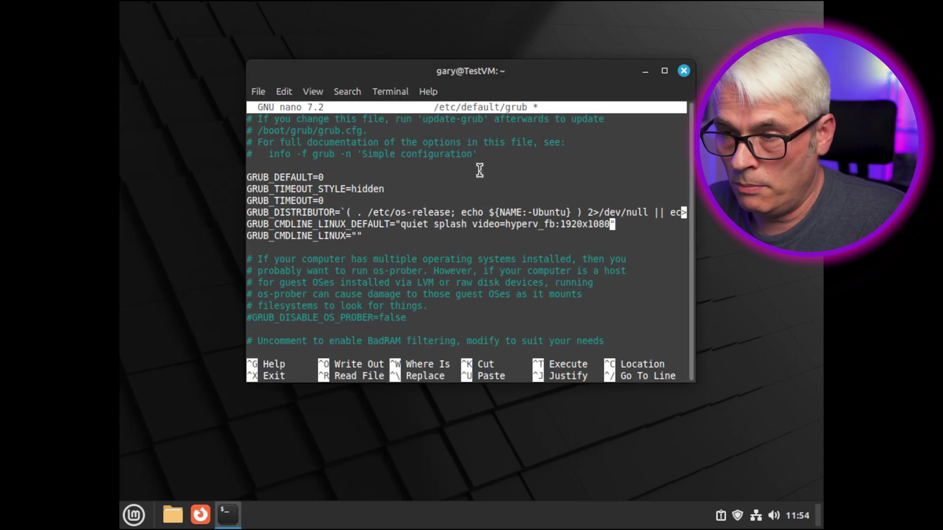
# Save the edited /etc/default/grub and boot into recovery mode via Advanced options
pyautogui.hotkey('ctrl', 'x')
pyautogui.press('y')
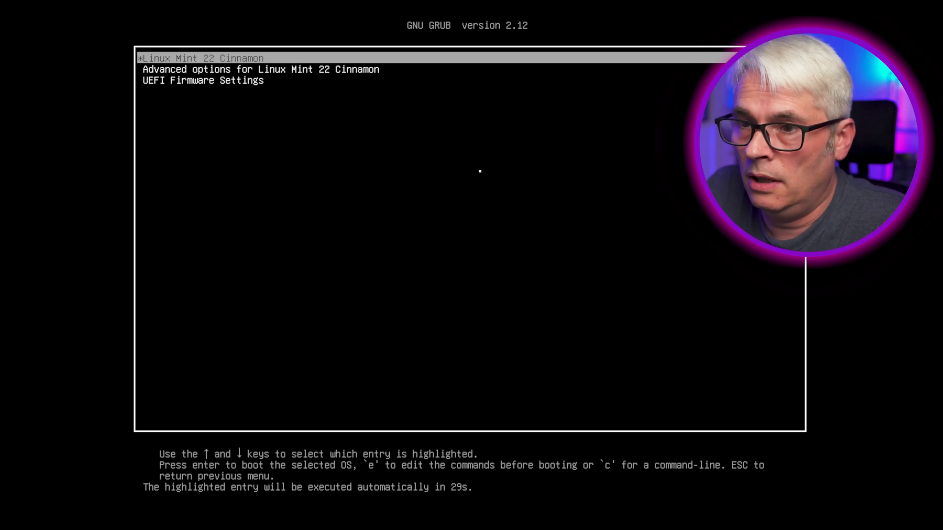
pyautogui.press('Down')
pyautogui.press('Return')
pyautogui.press('Down')
pyautogui.press('Return')
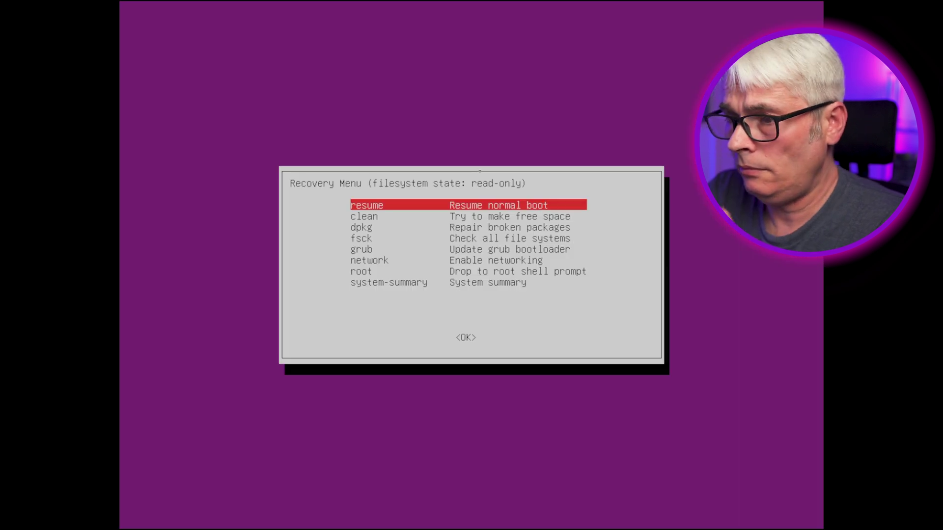
# Run the 'grub' bootloader update from the Recovery Menu and return to the menu
pyautogui.press('Down')
pyautogui.press('Down')
pyautogui.press('Down')
pyautogui.press('Down')
pyautogui.press('Return')
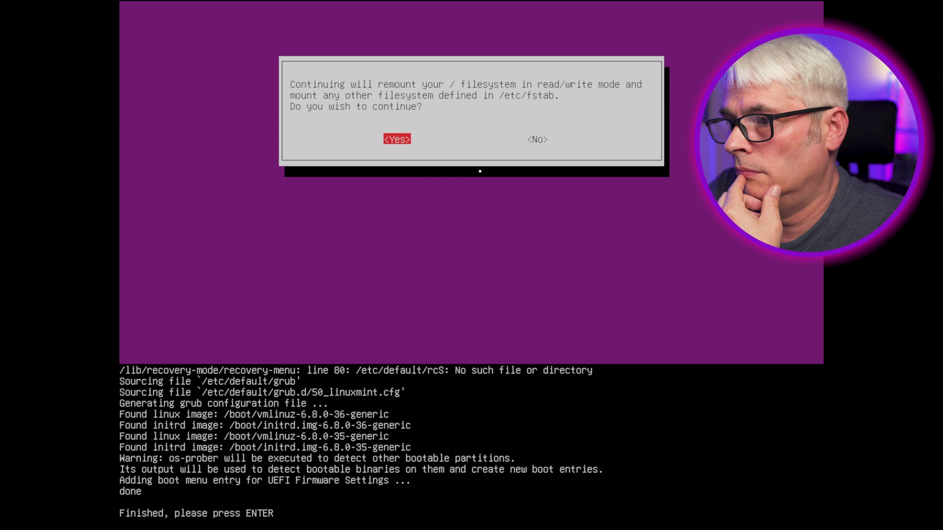
pyautogui.press('Return')
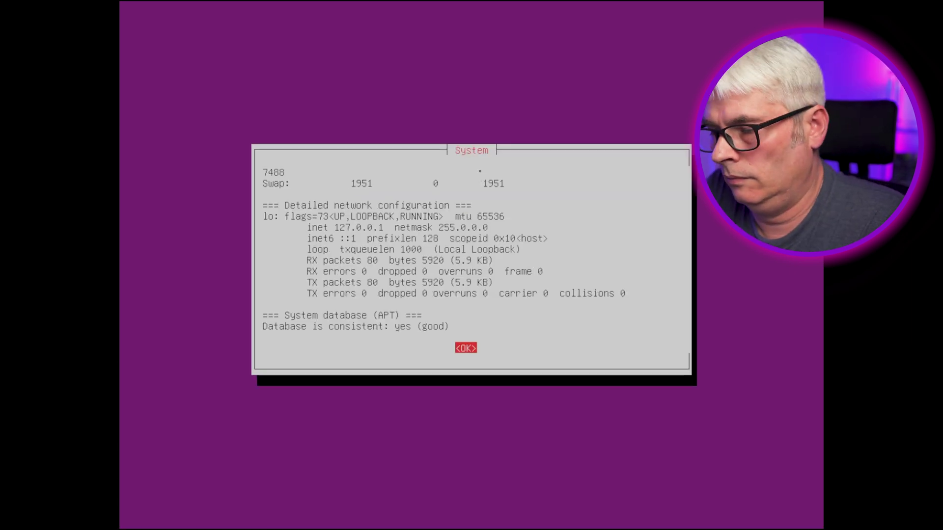
pyautogui.press('Return')
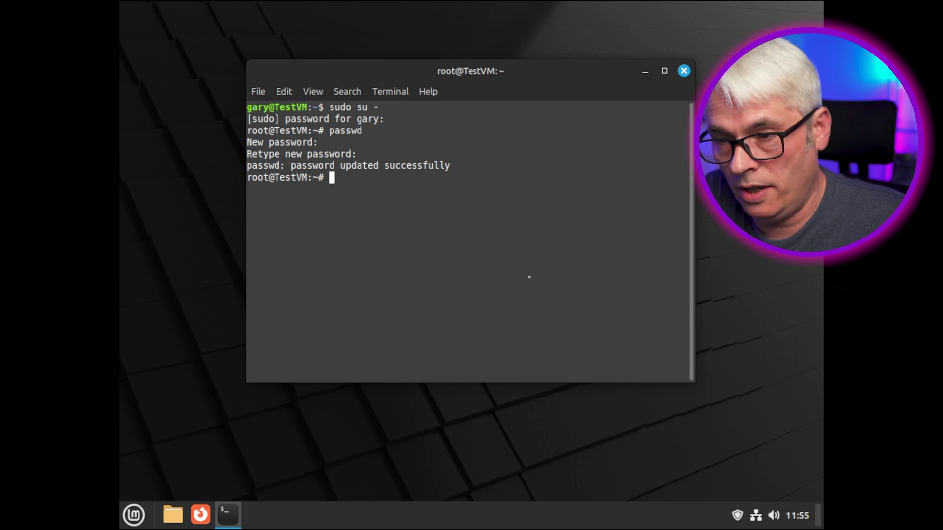
# Exit the root shell and launch Users and Groups from the Administration menu
pyautogui.hotkey('ctrl', 'd')
pyautogui.hotkey('ctrl', 'd')
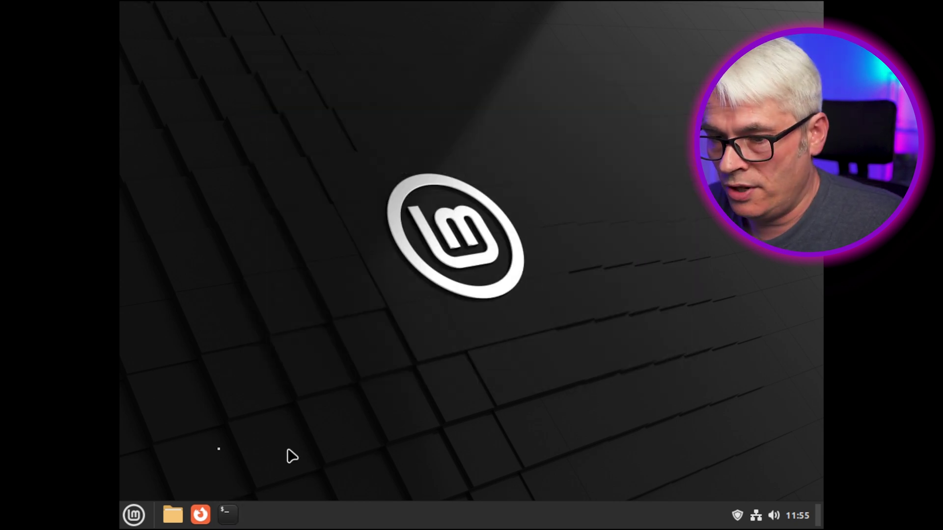
pyautogui.click(140, 521)
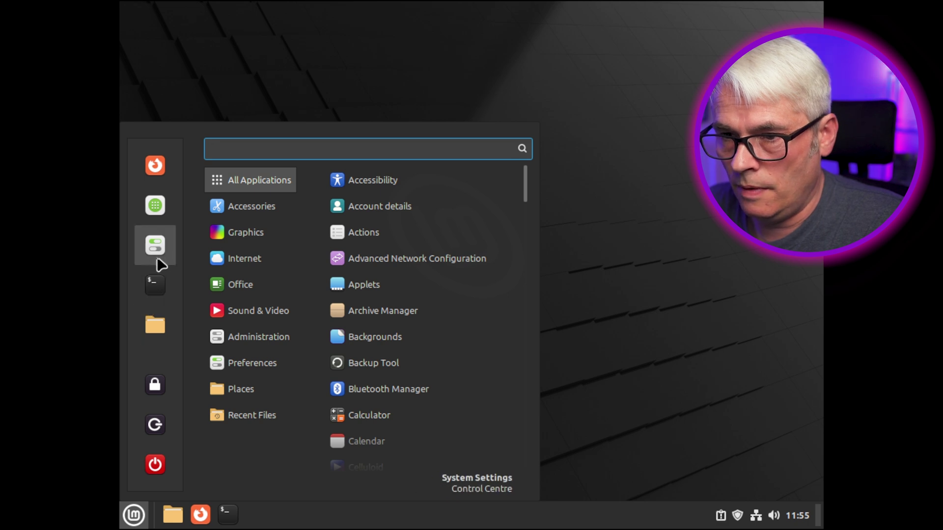
pyautogui.moveTo(287, 343)
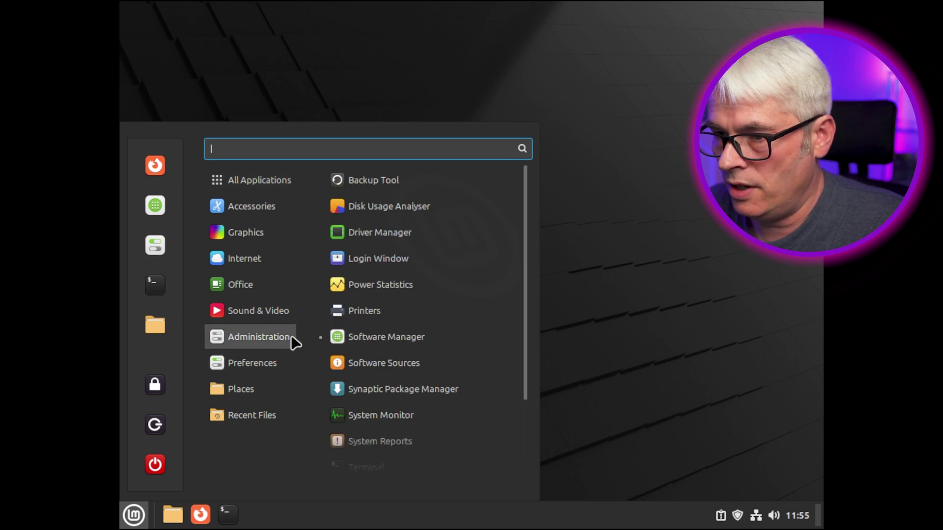
pyautogui.scroll(-3, 386, 343)
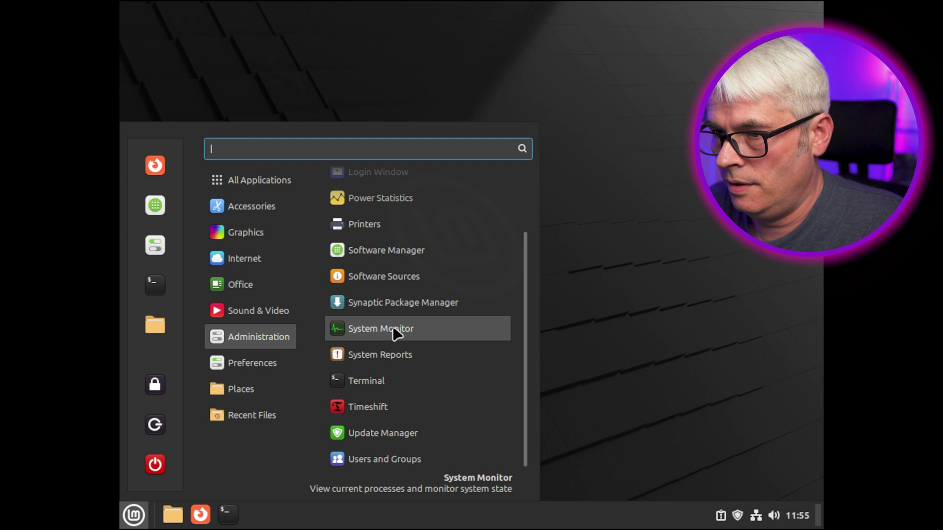
pyautogui.click(368, 462)
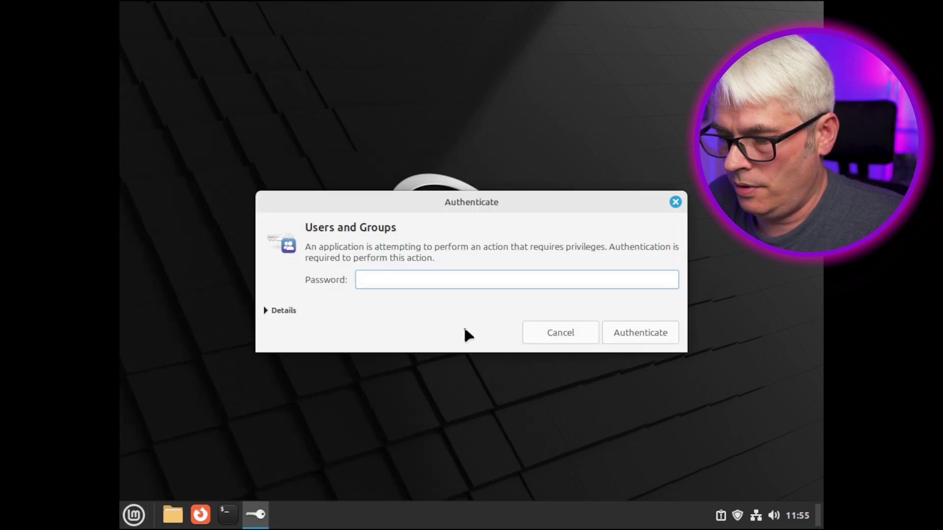
# Authenticate with the account password and view the Login Window user settings
pyautogui.write('******')
pyautogui.press('Return')
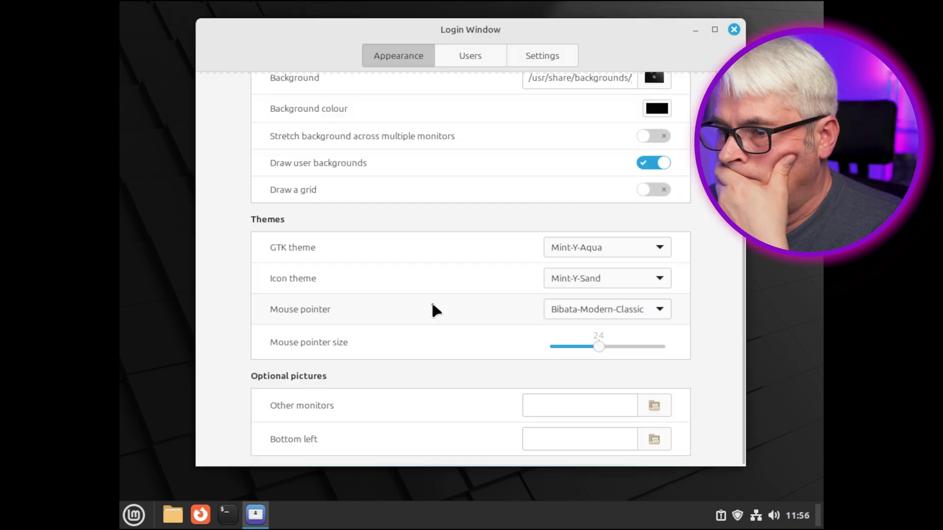
pyautogui.scroll(3, 427, 307)
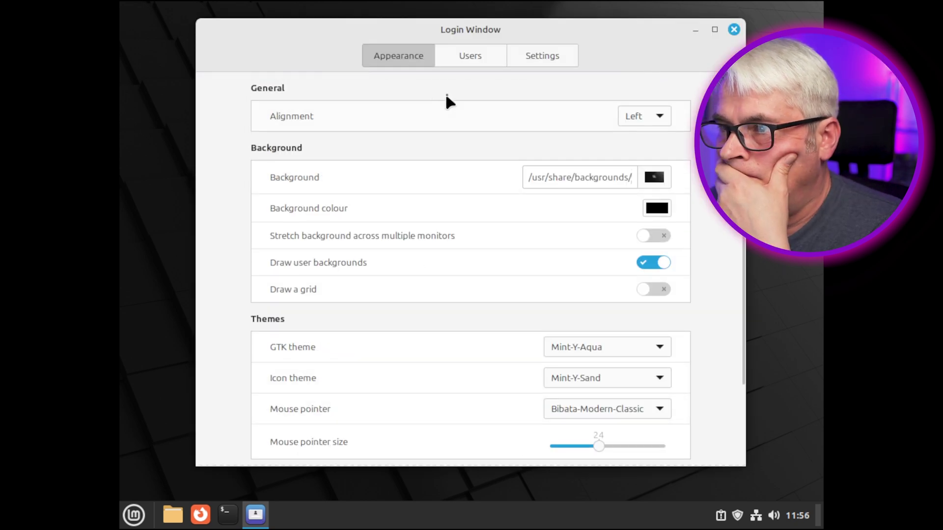
pyautogui.click(474, 56)
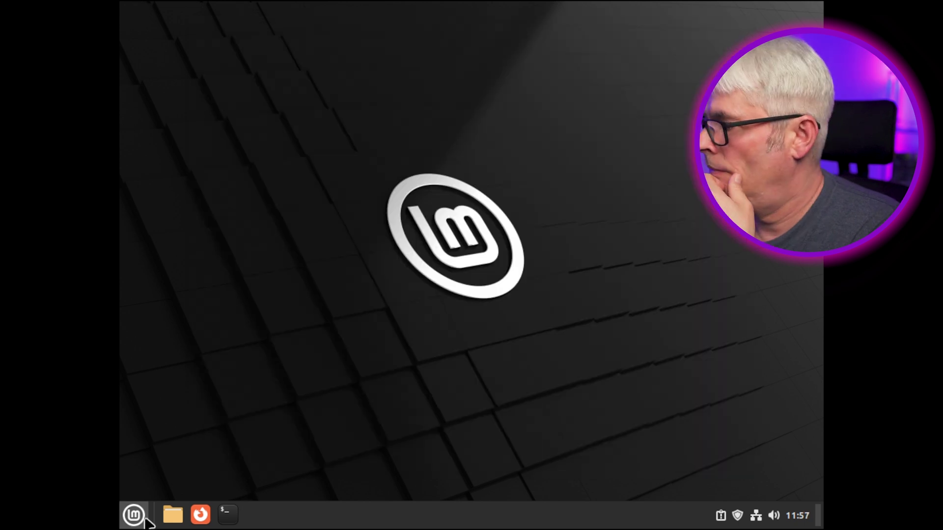
# Restart Linux Mint from the logout dialog, then close the driver check window after login
pyautogui.click(144, 518)
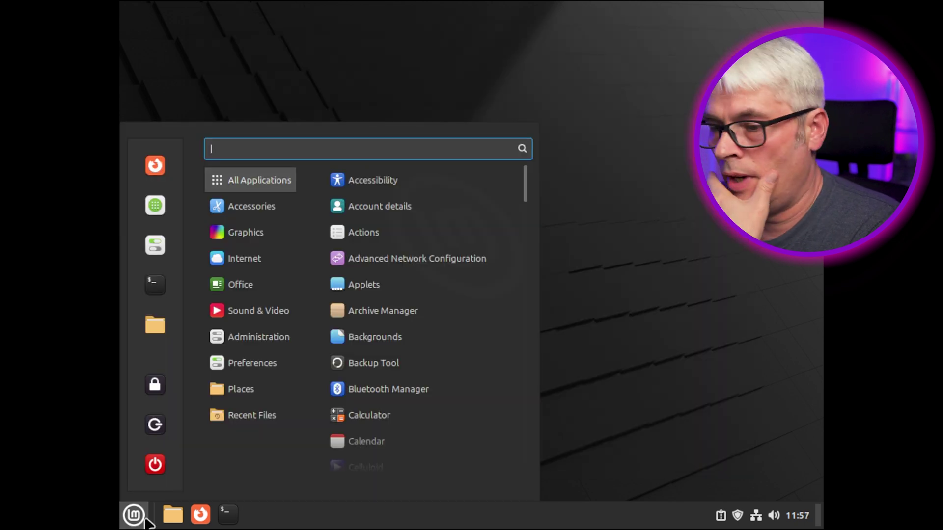
pyautogui.click(156, 425)
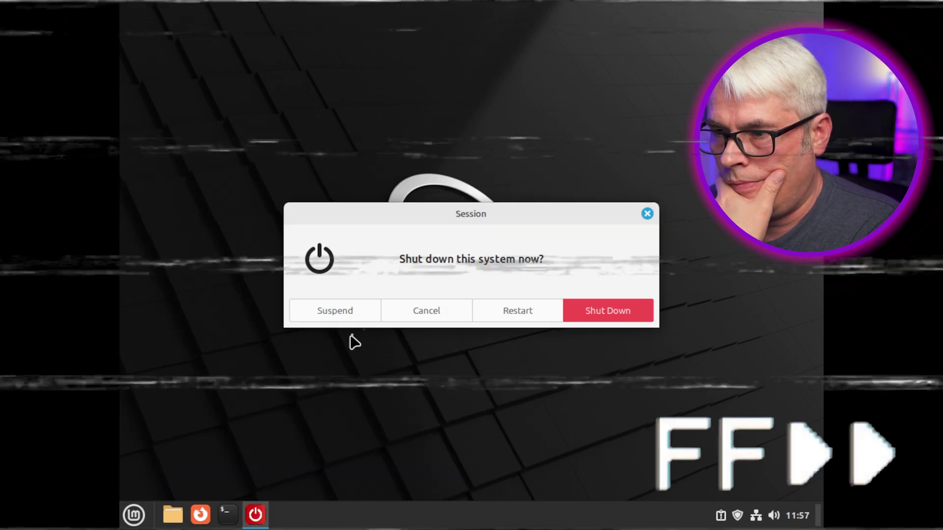
pyautogui.click(518, 312)
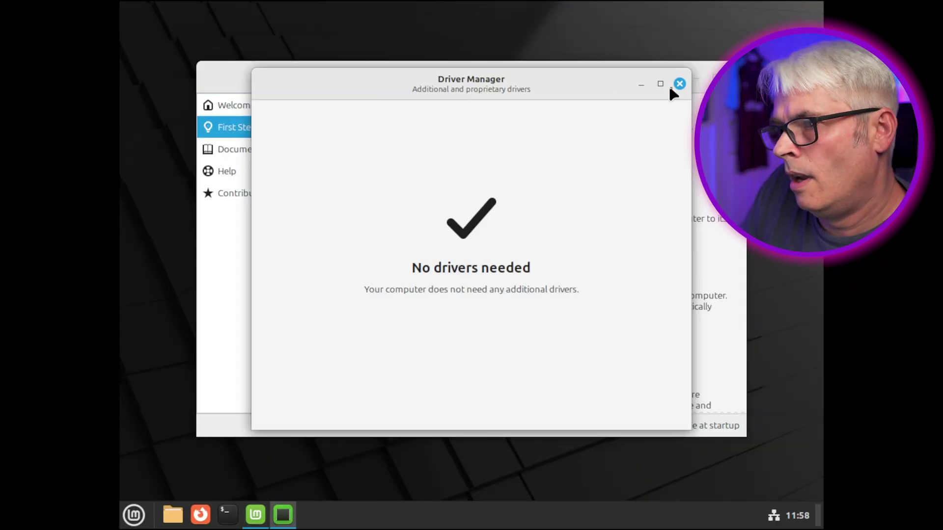
pyautogui.click(679, 84)
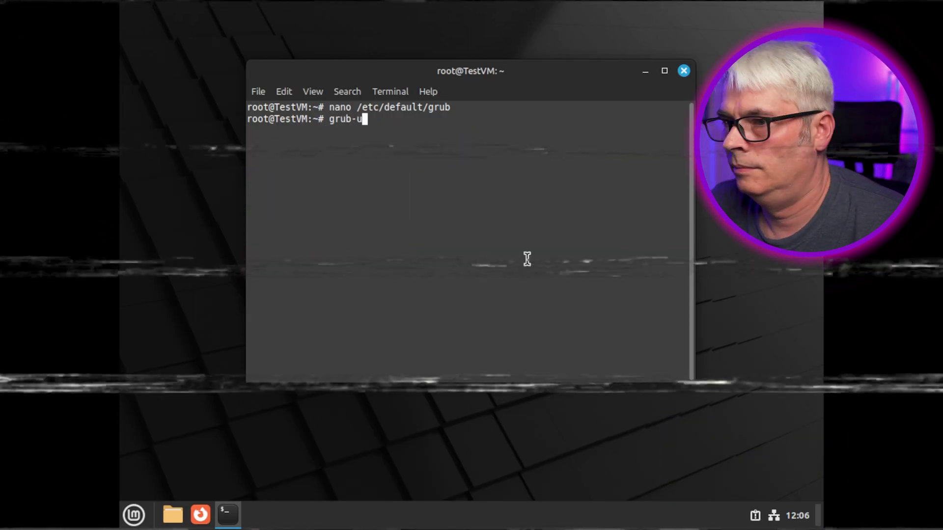
pyautogui.write('u')
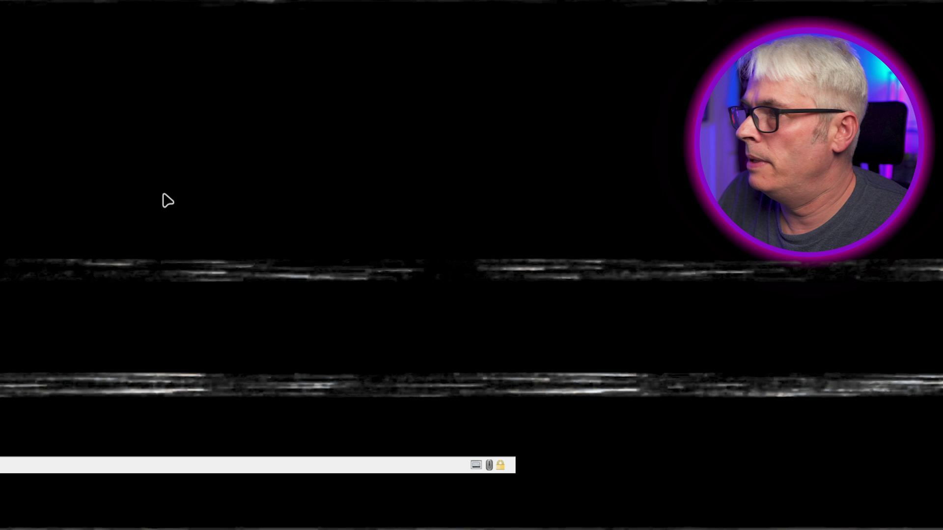